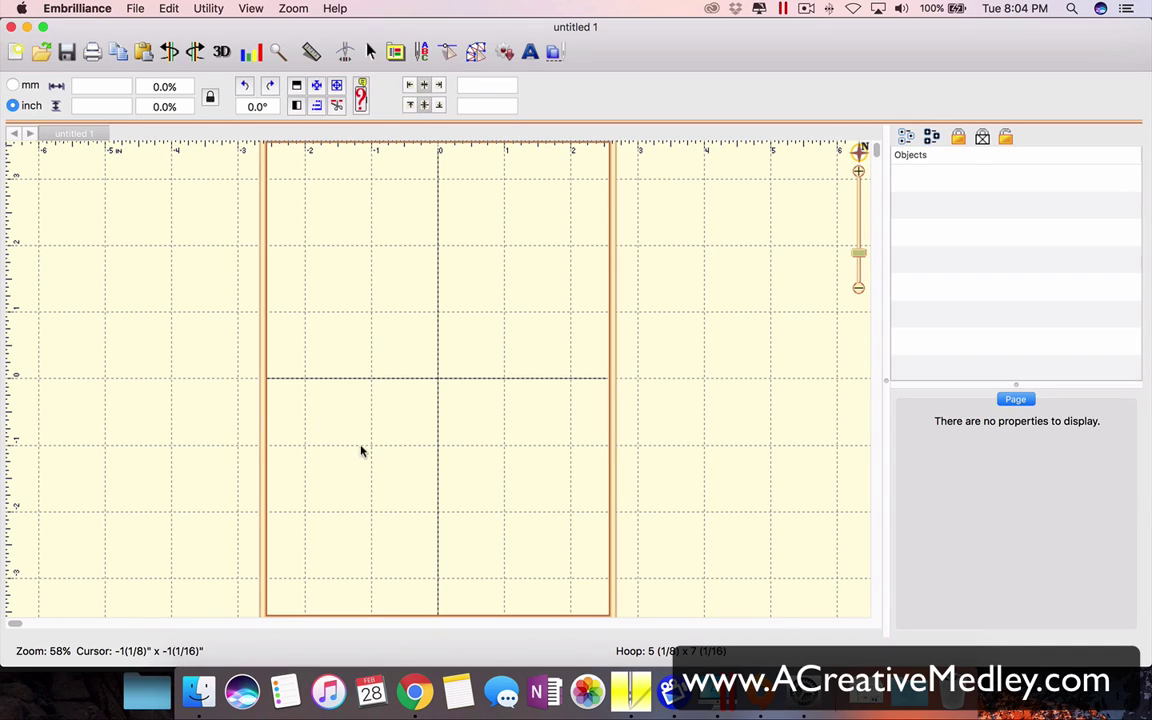
- Open the design file Peekaboo_Bunny-firsthoop-ACM-5x7-satin.pes from the recent files
left_click(135, 12)
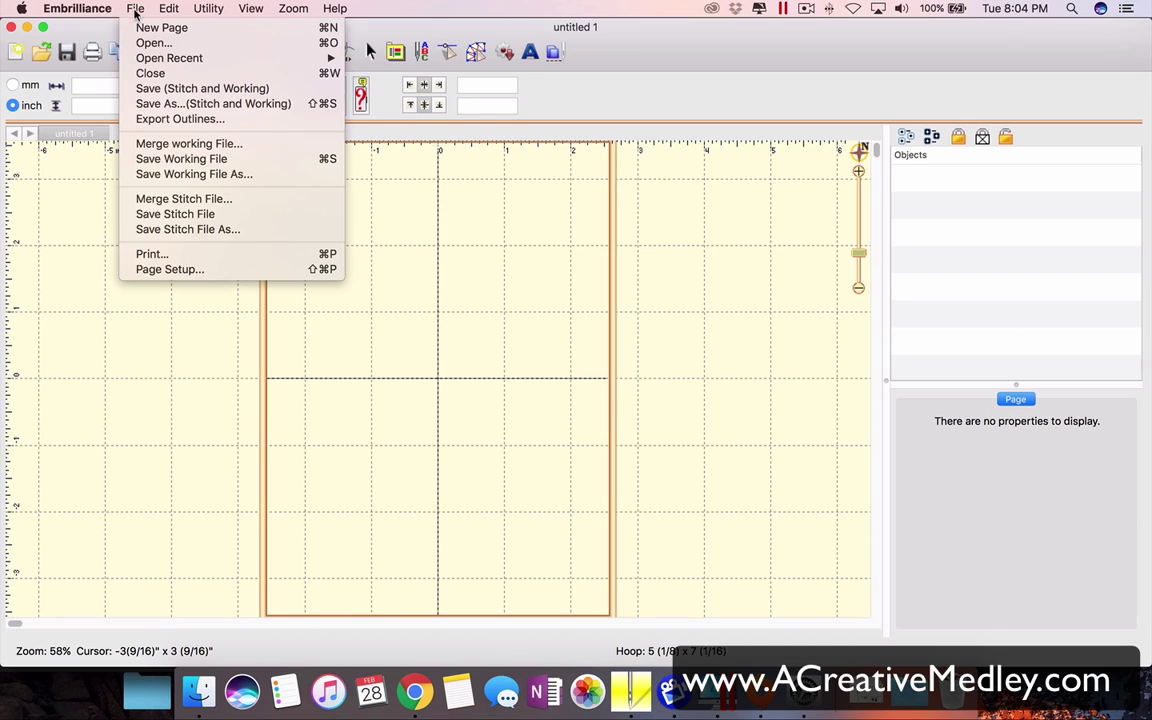
left_click(149, 44)
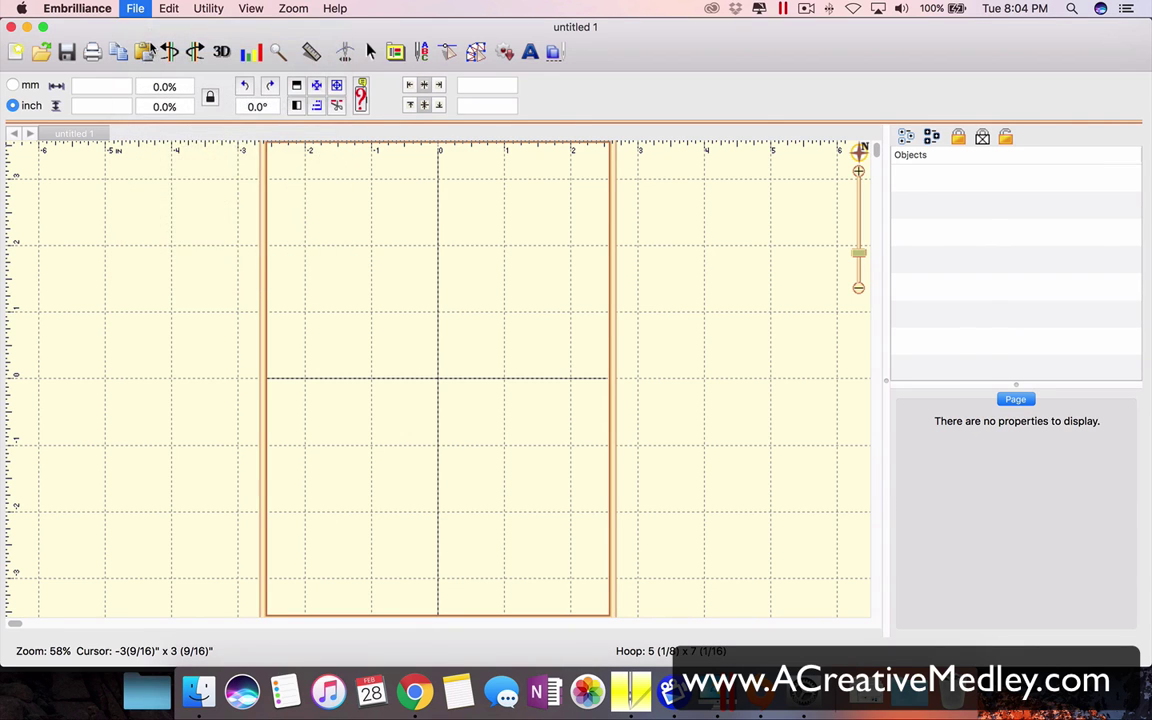
left_click(240, 194)
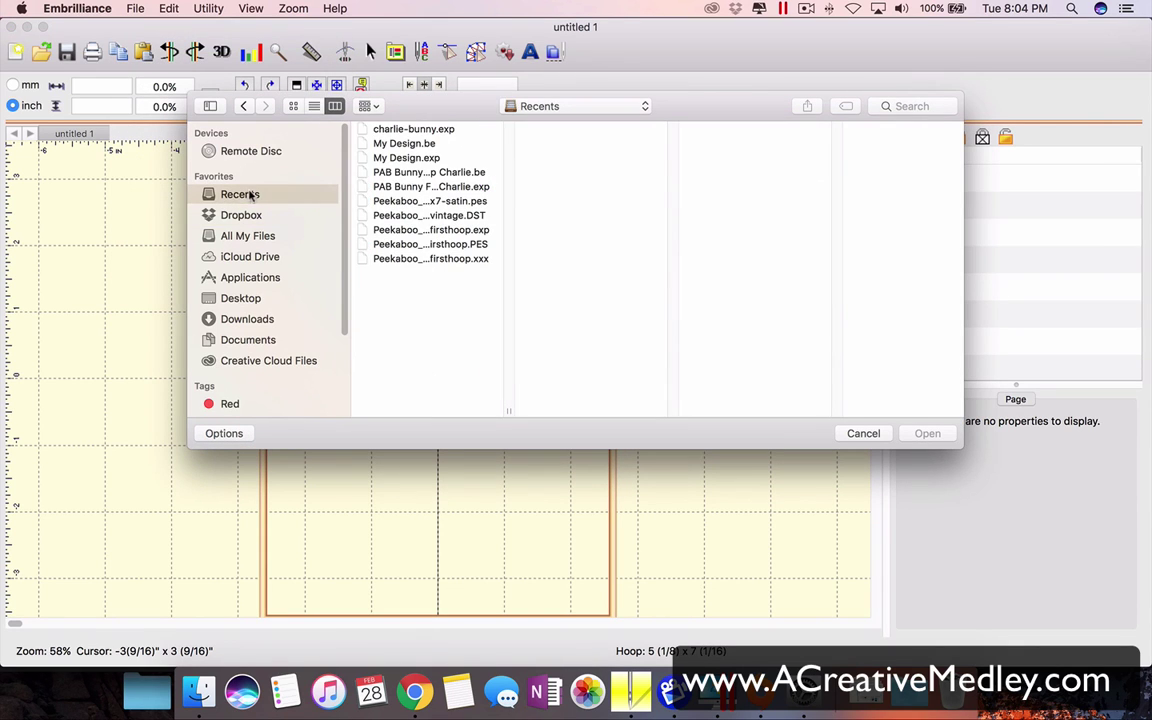
left_click(440, 203)
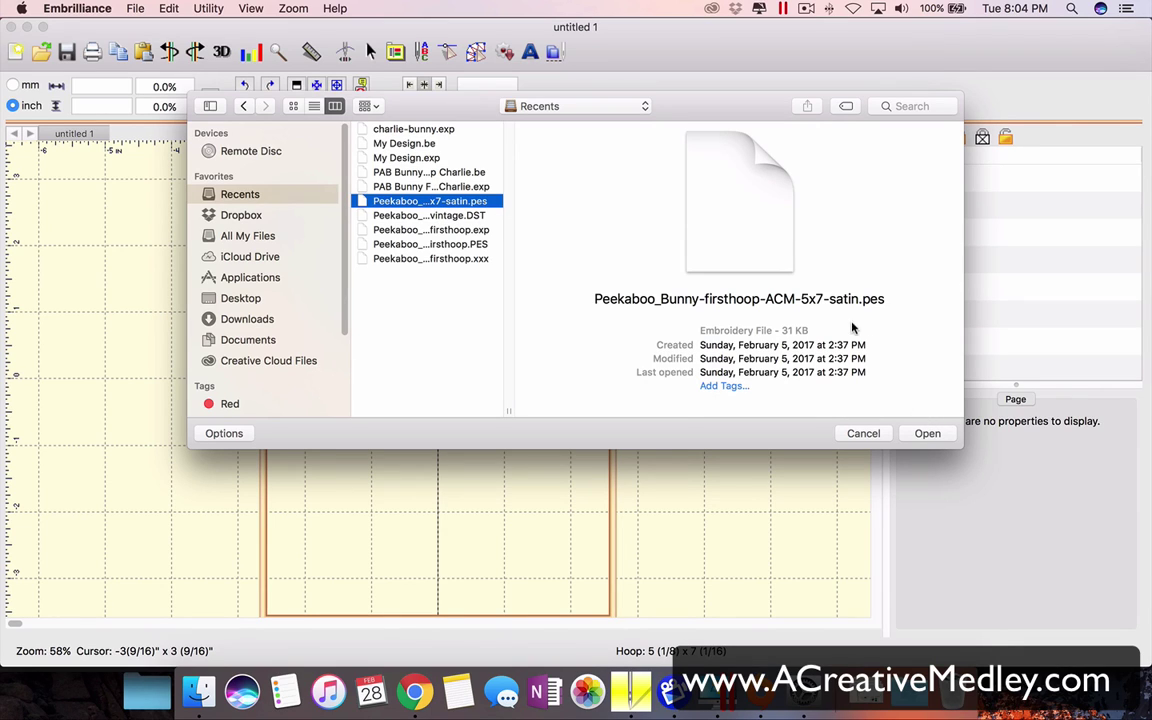
left_click(927, 433)
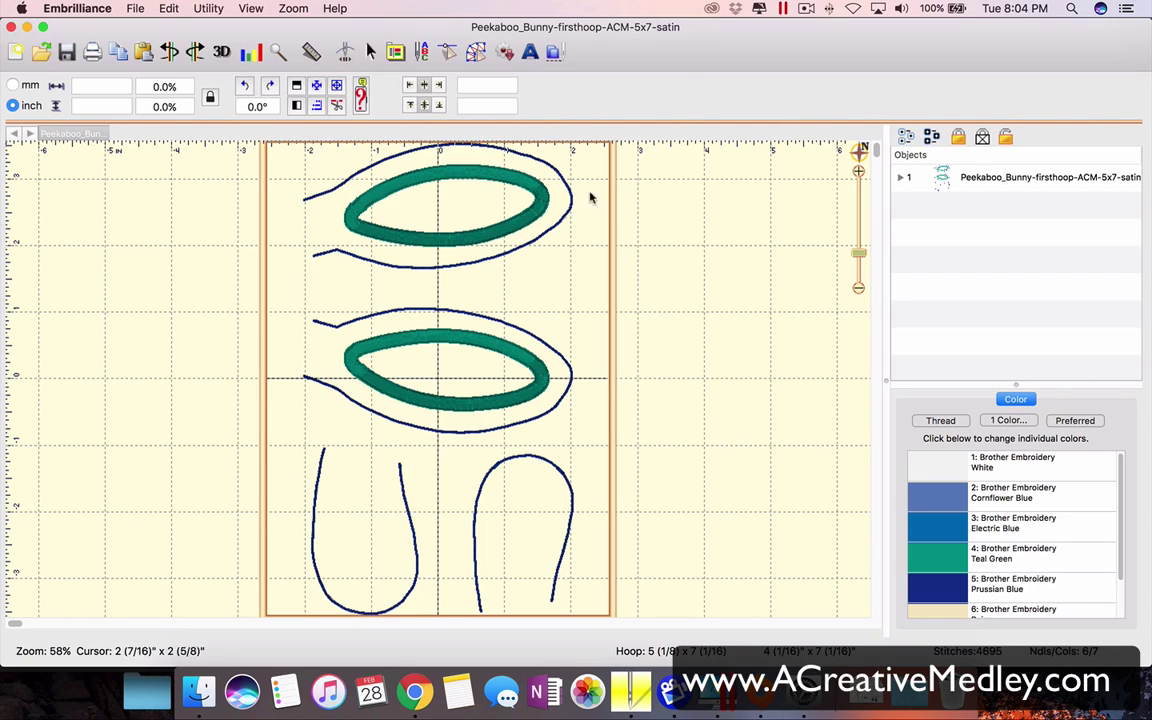
- Add a lettering object and replace its placeholder text with the child's first name
left_click(531, 54)
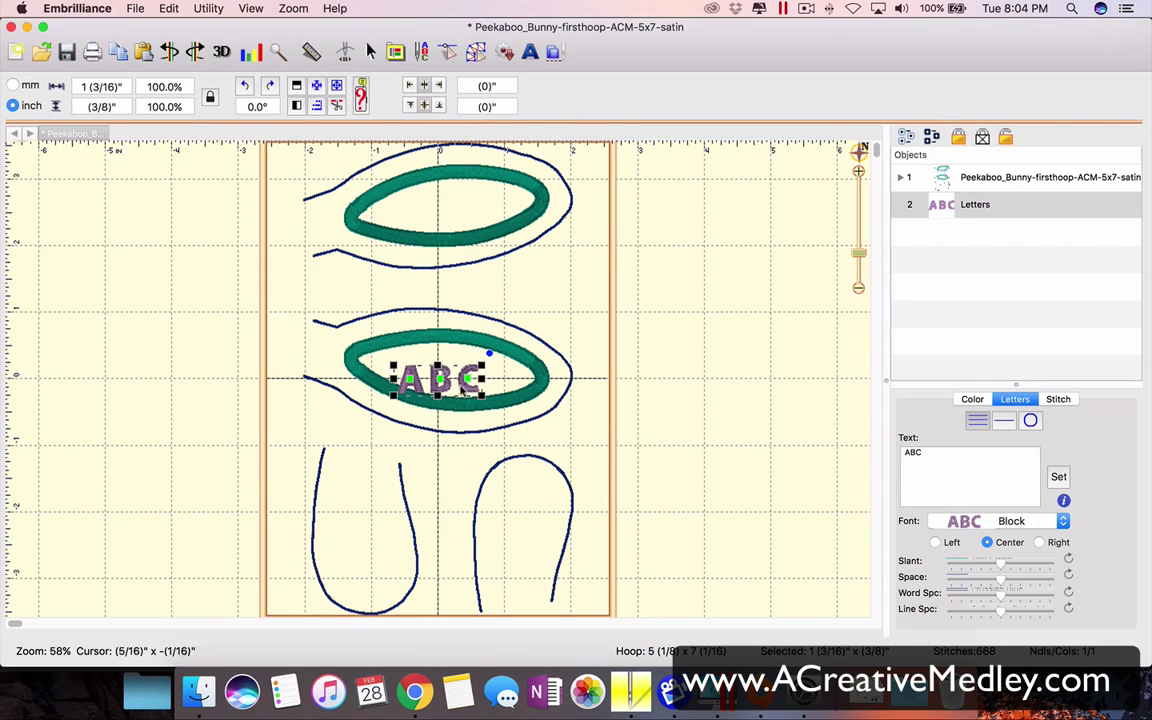
double_click(929, 452)
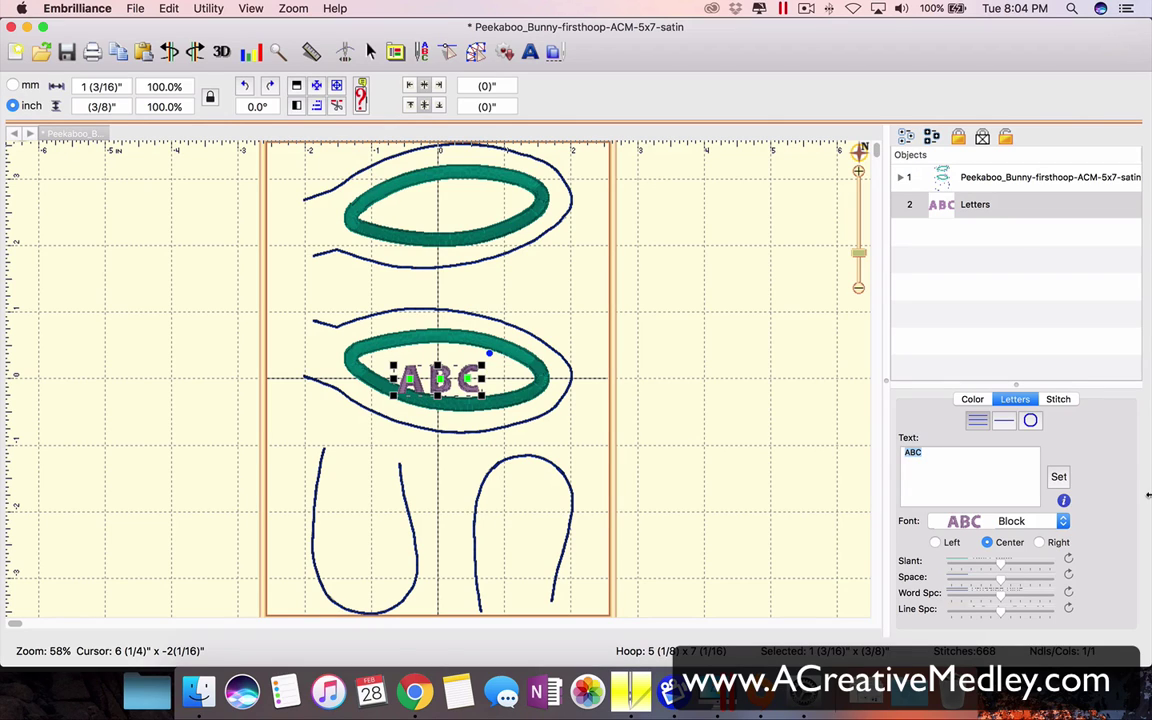
type("c")
left_click(1058, 477)
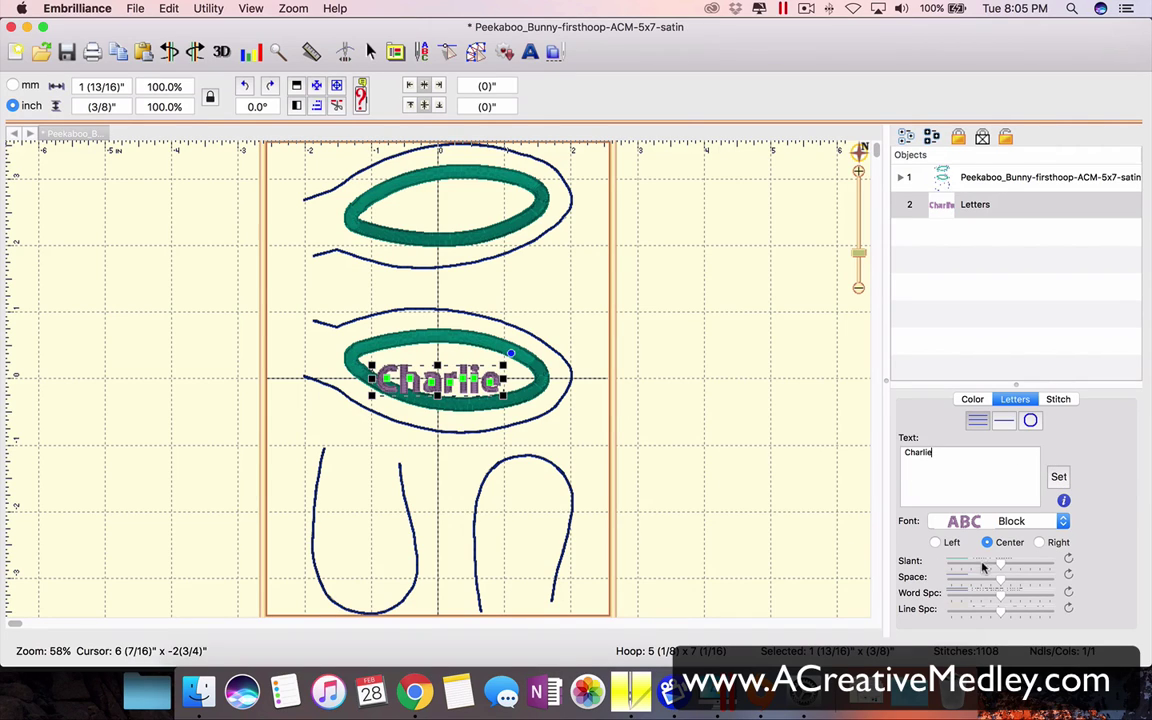
- Set the name lettering's font to Mini-Kitty-Font-ACM
left_click(1062, 522)
scroll(1003, 590, "down", 5)
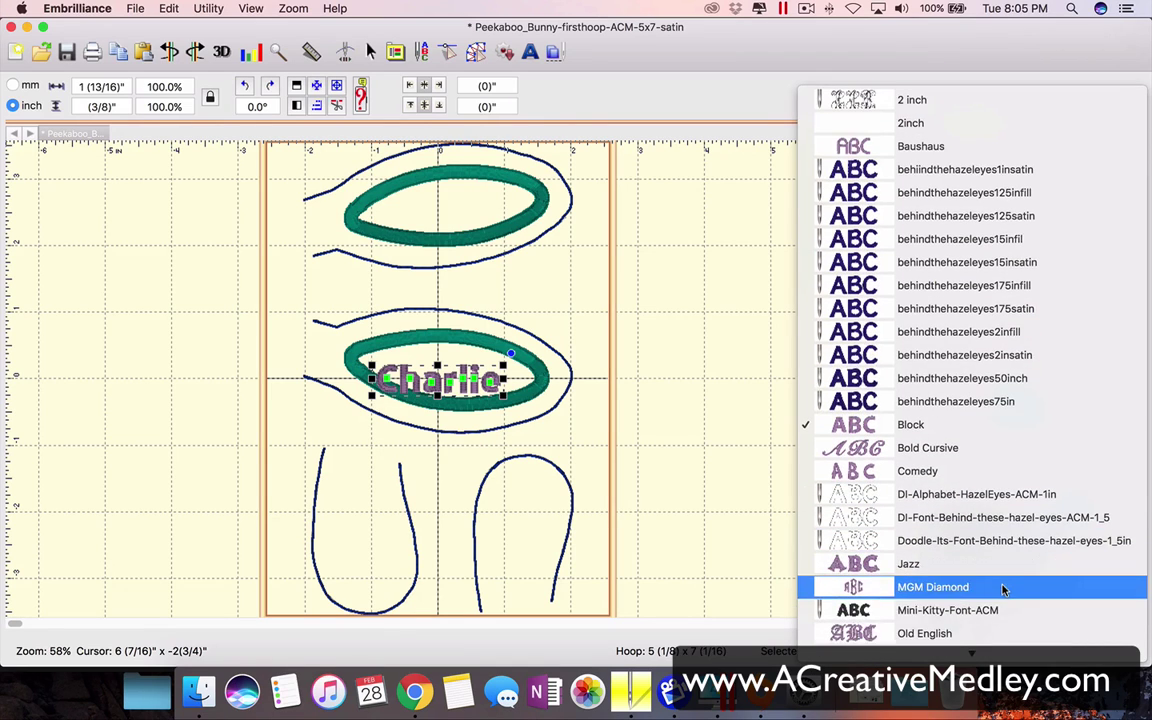
scroll(1003, 590, "down", 1)
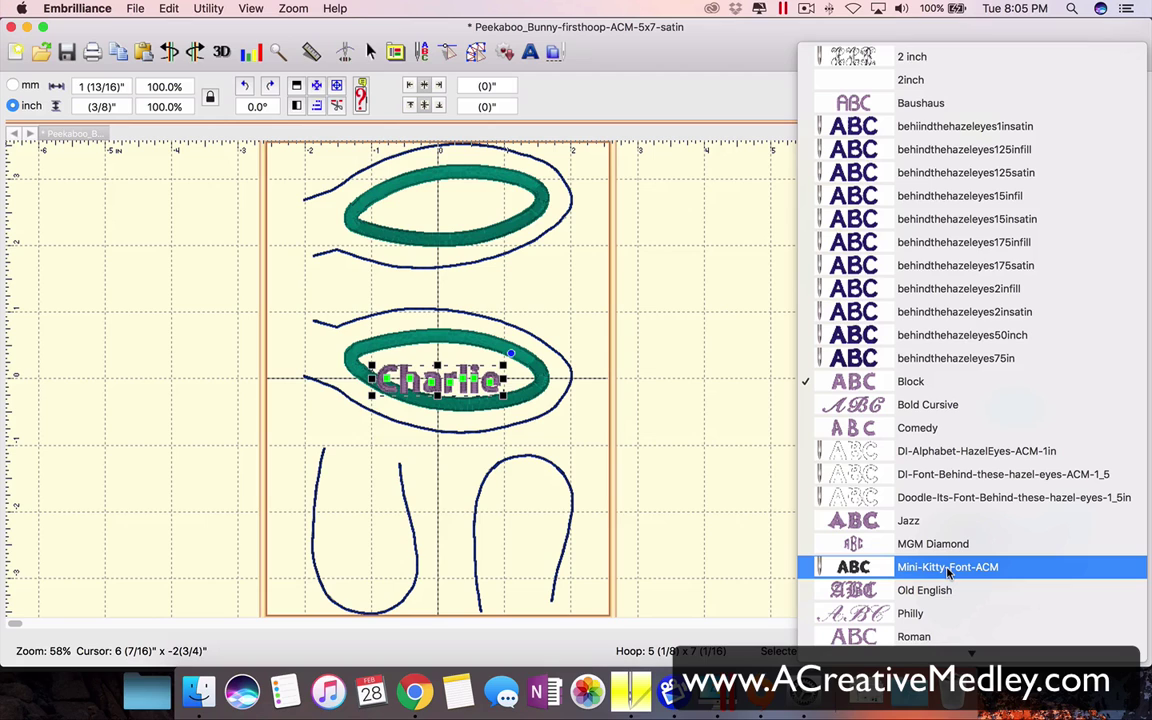
left_click(948, 567)
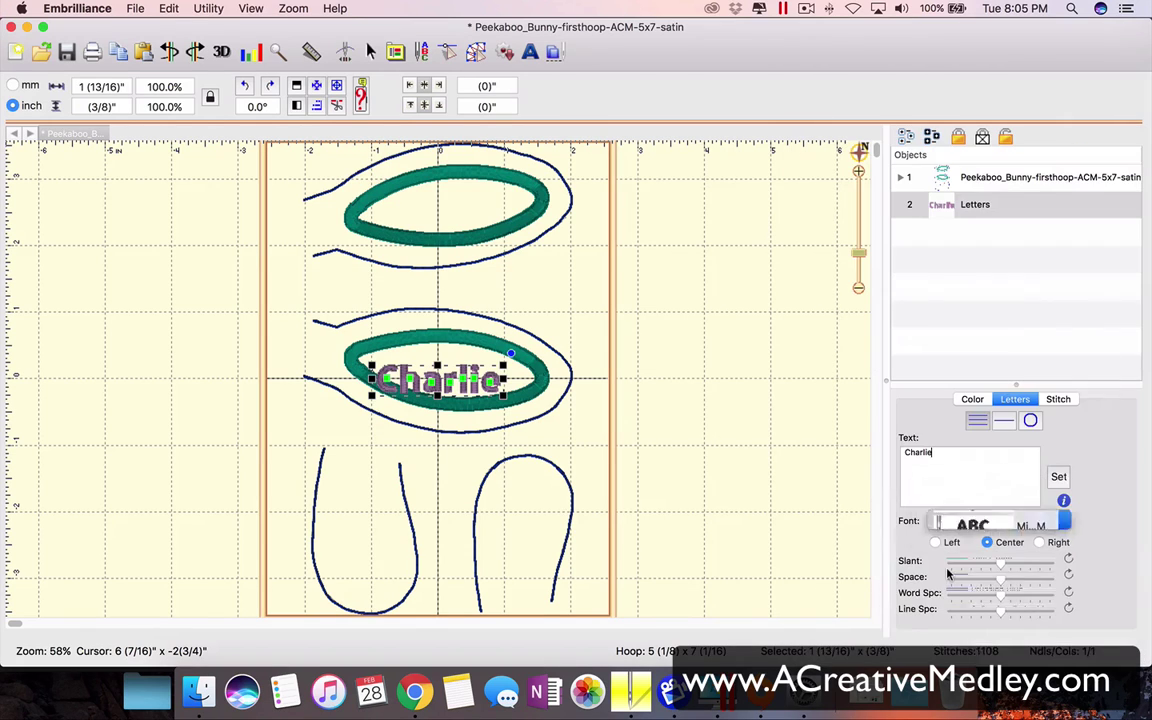
- Fit the name inside the upper ear's satin outline, rotated about 7.3° and enlarged to about 2 inches wide
left_click_drag(439, 385, 455, 207)
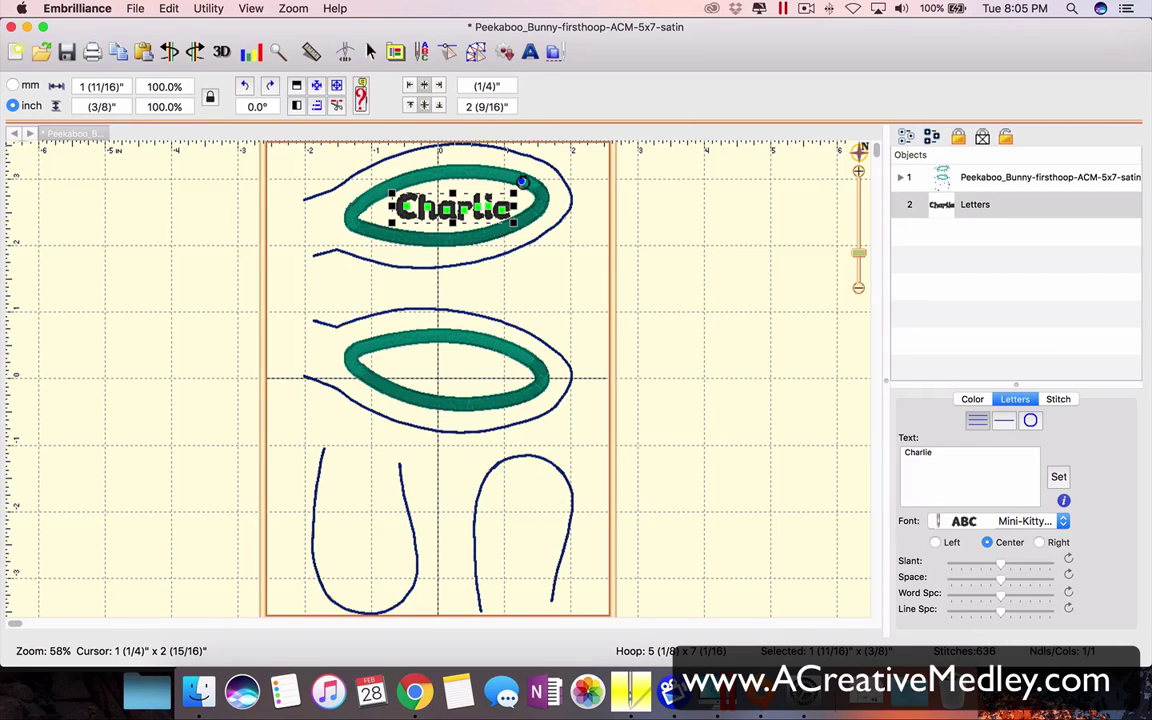
mouse_move(521, 181)
left_mouse_down()
mouse_move(509, 175)
mouse_move(511, 186)
left_mouse_up()
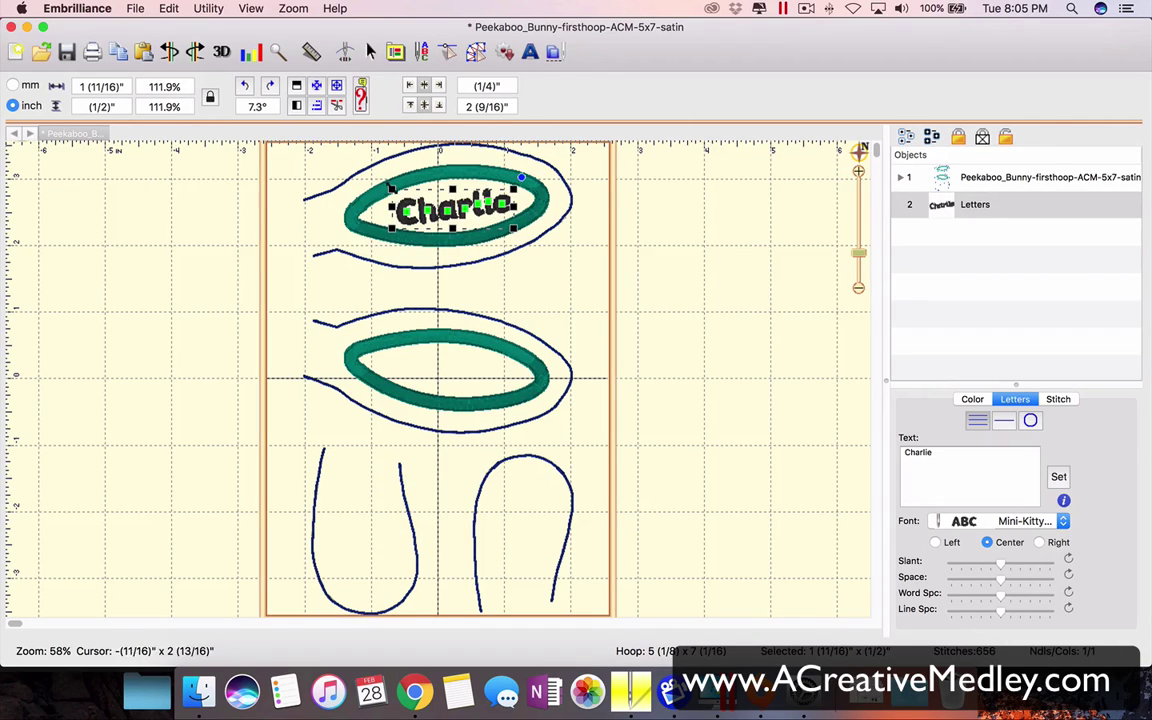
left_click_drag(392, 190, 379, 185)
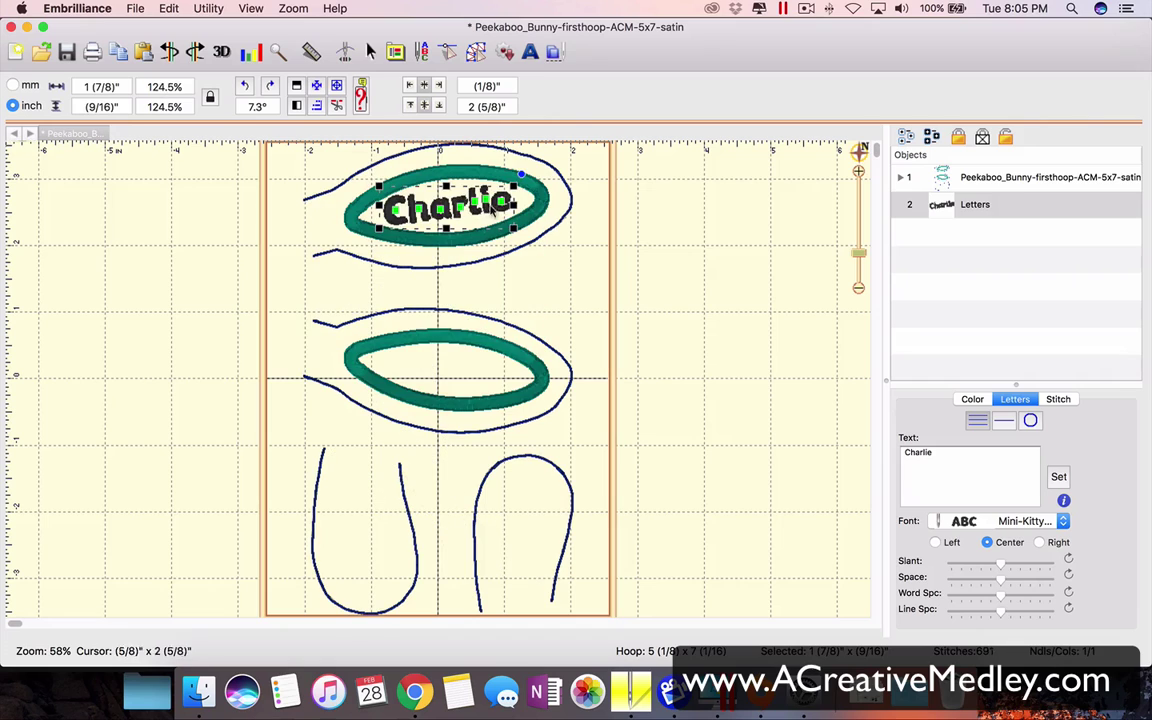
left_click_drag(513, 228, 521, 231)
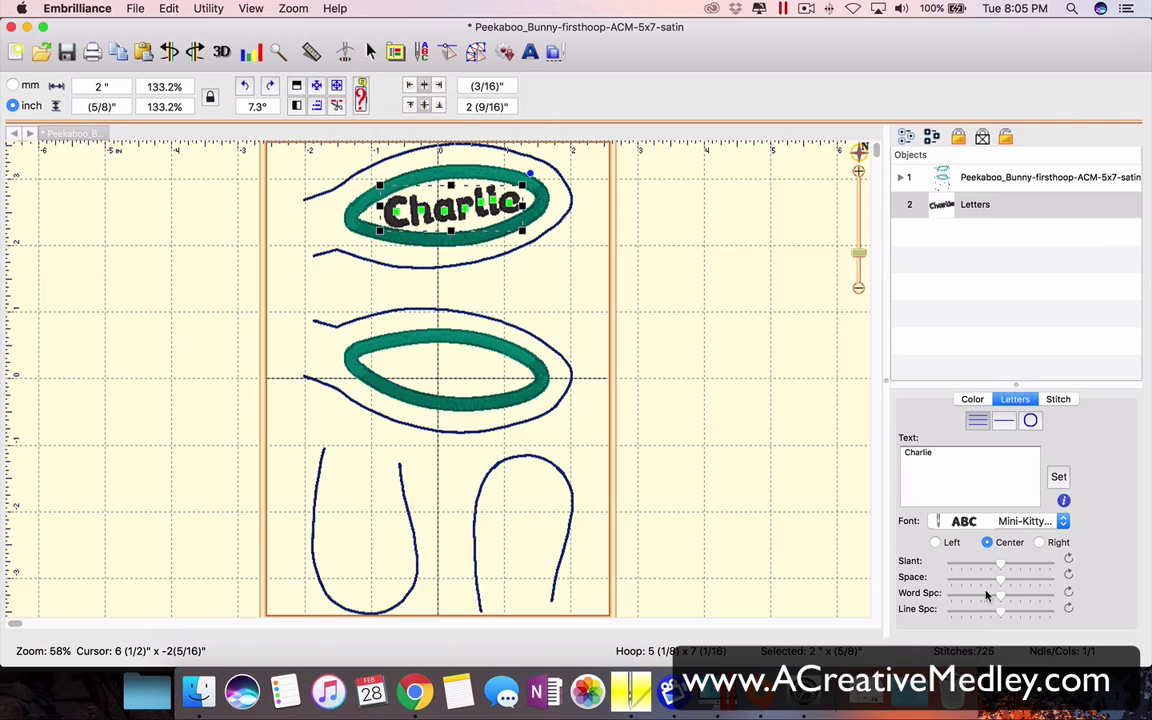
- Try the circular text layout on the name, return it to the multi-line layout, and deselect the lettering
left_click(1031, 422)
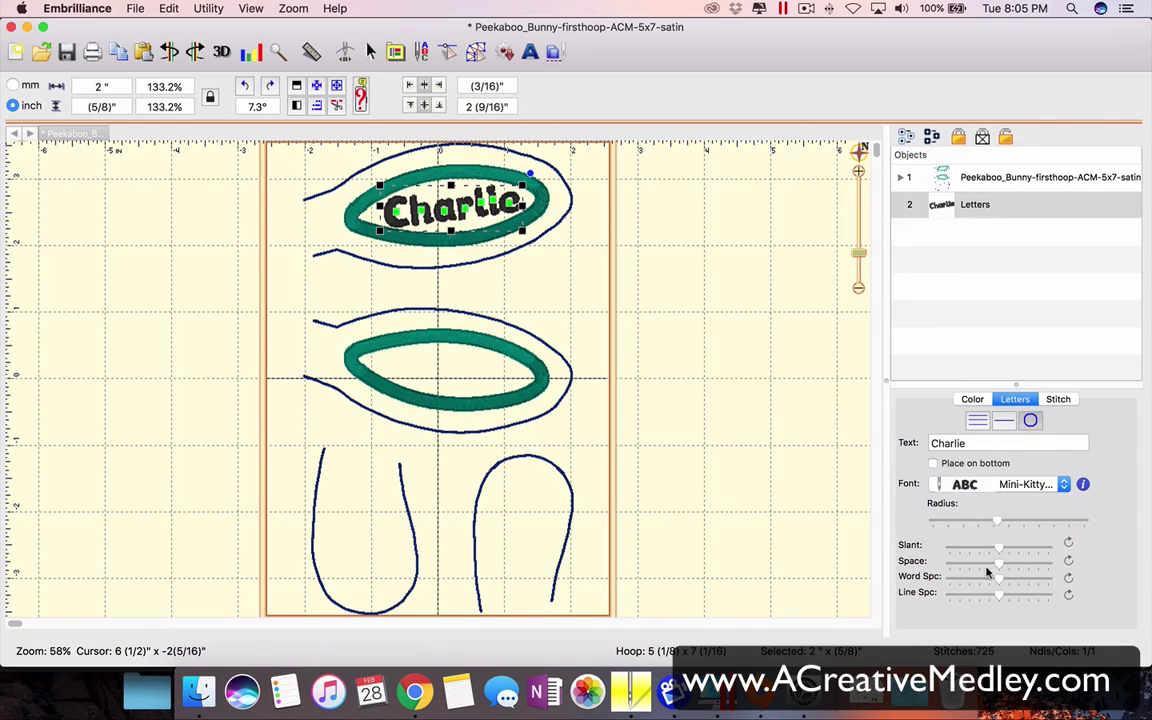
left_click(970, 423)
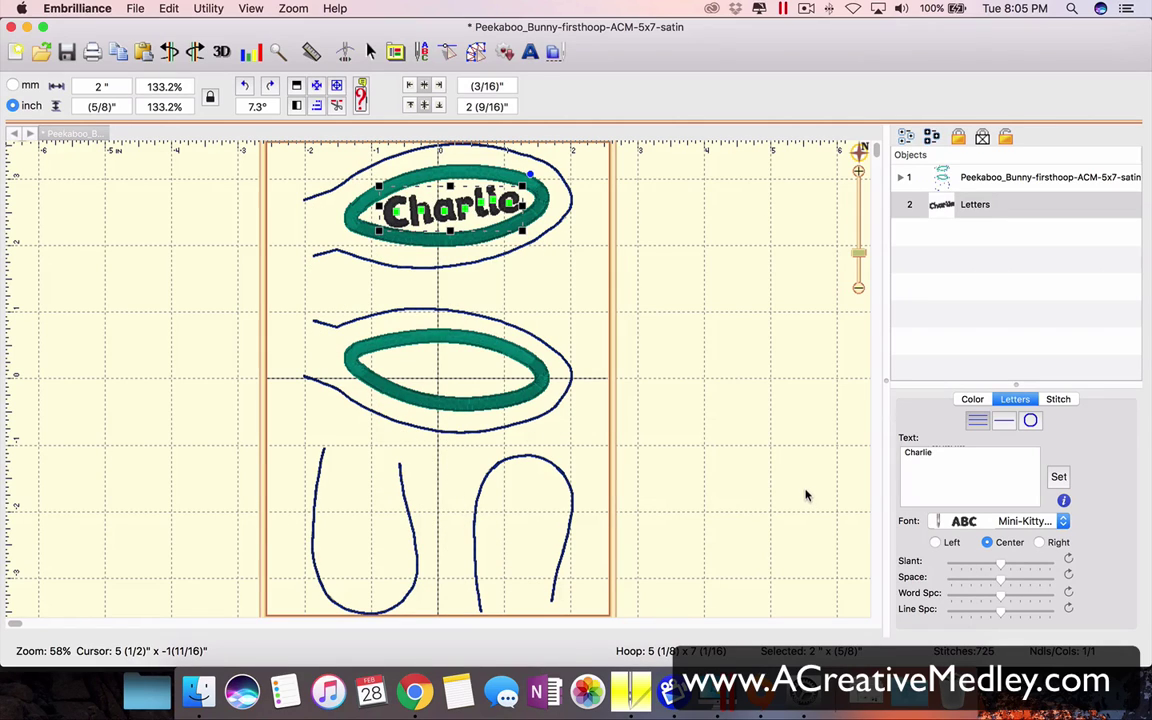
left_click(750, 407)
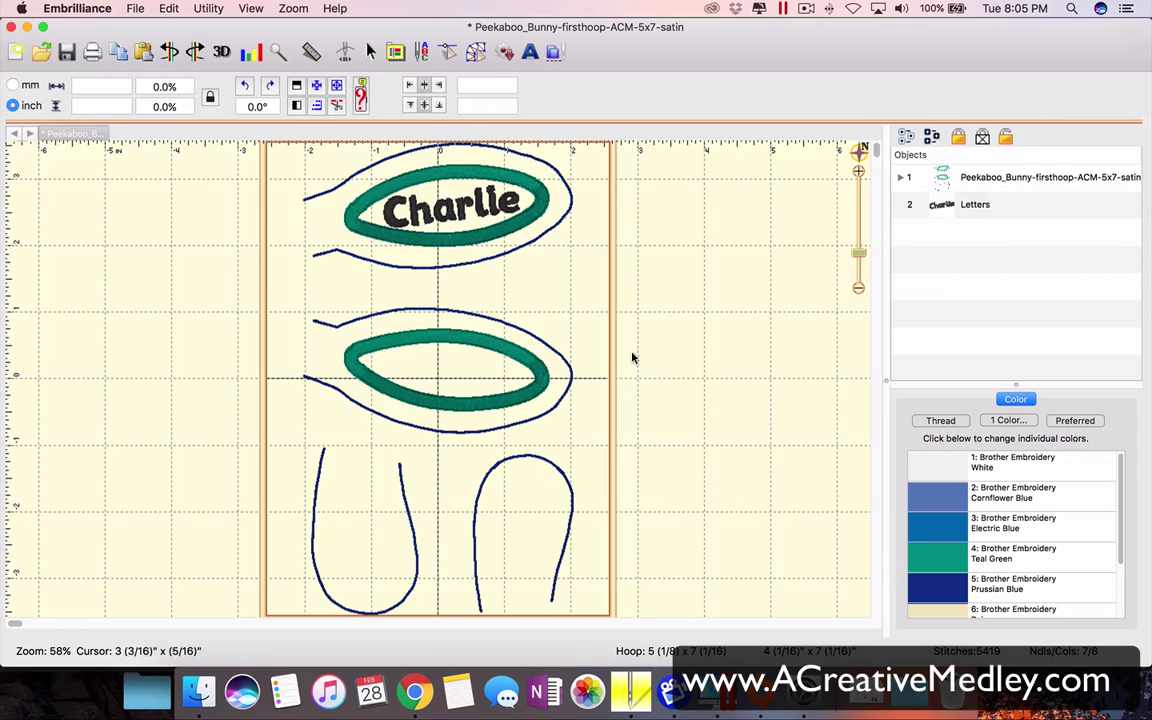
- Check the overlap-removal option in the When Saving preferences, then close the preferences
left_click(395, 52)
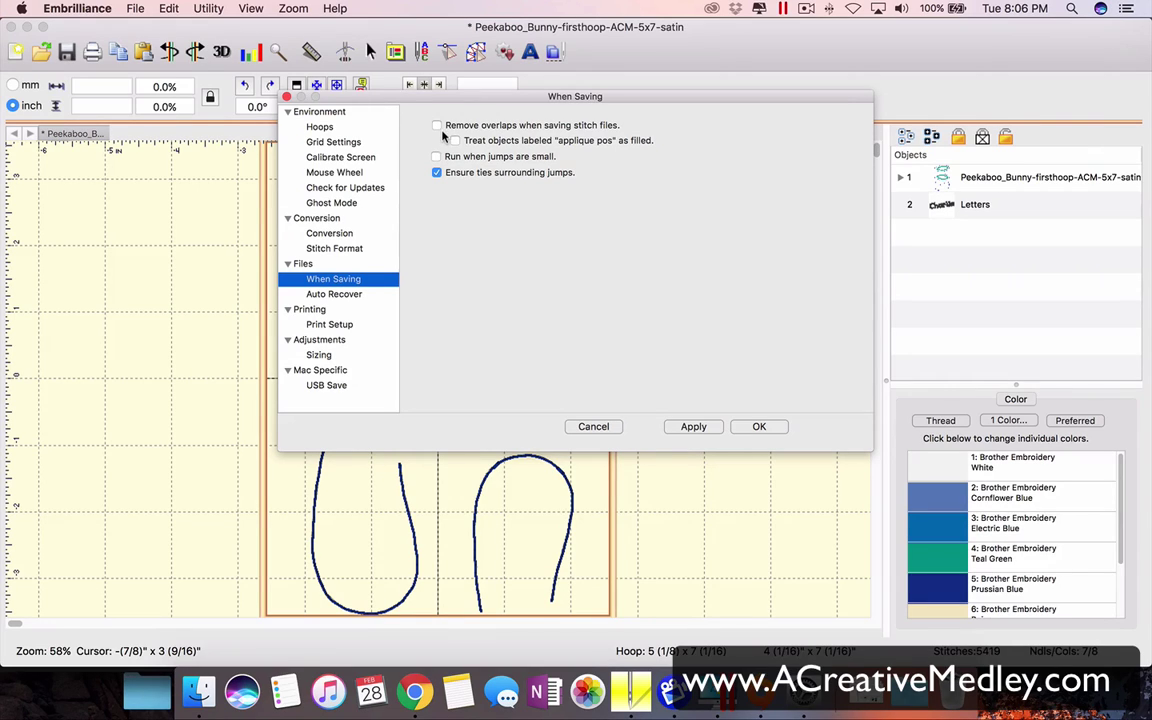
left_click(781, 431)
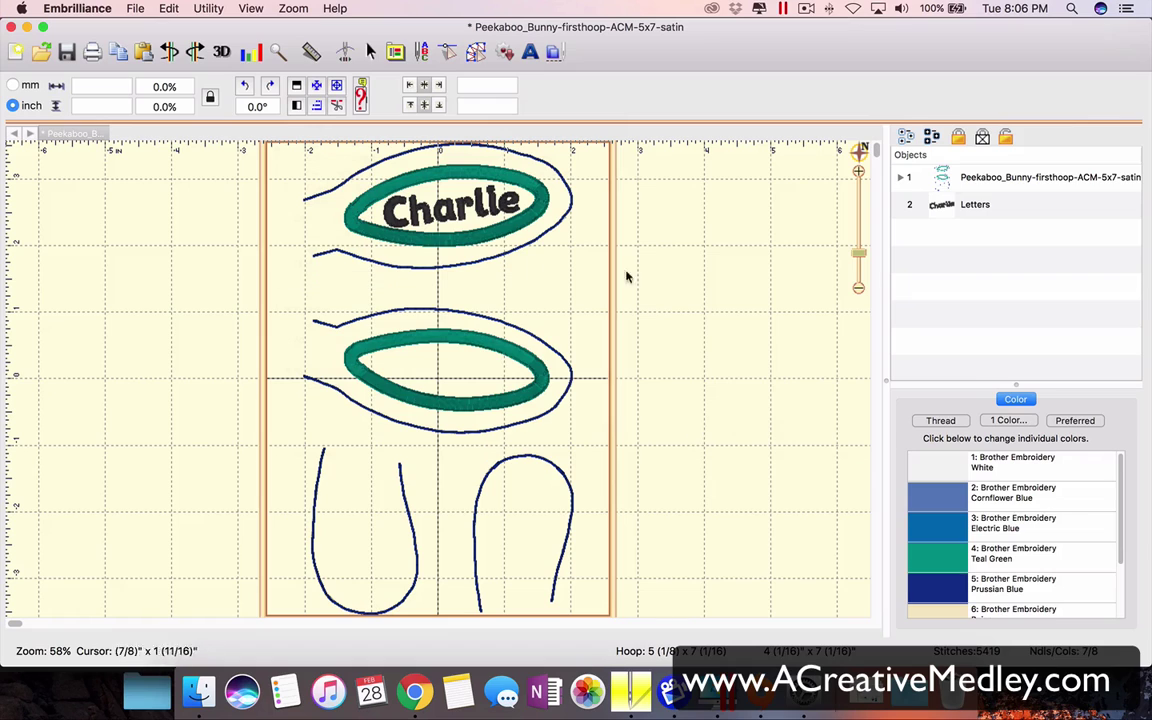
- Expand the bunny design in the object list and inspect its first color layer, Brother Embroidery White
left_click(901, 178)
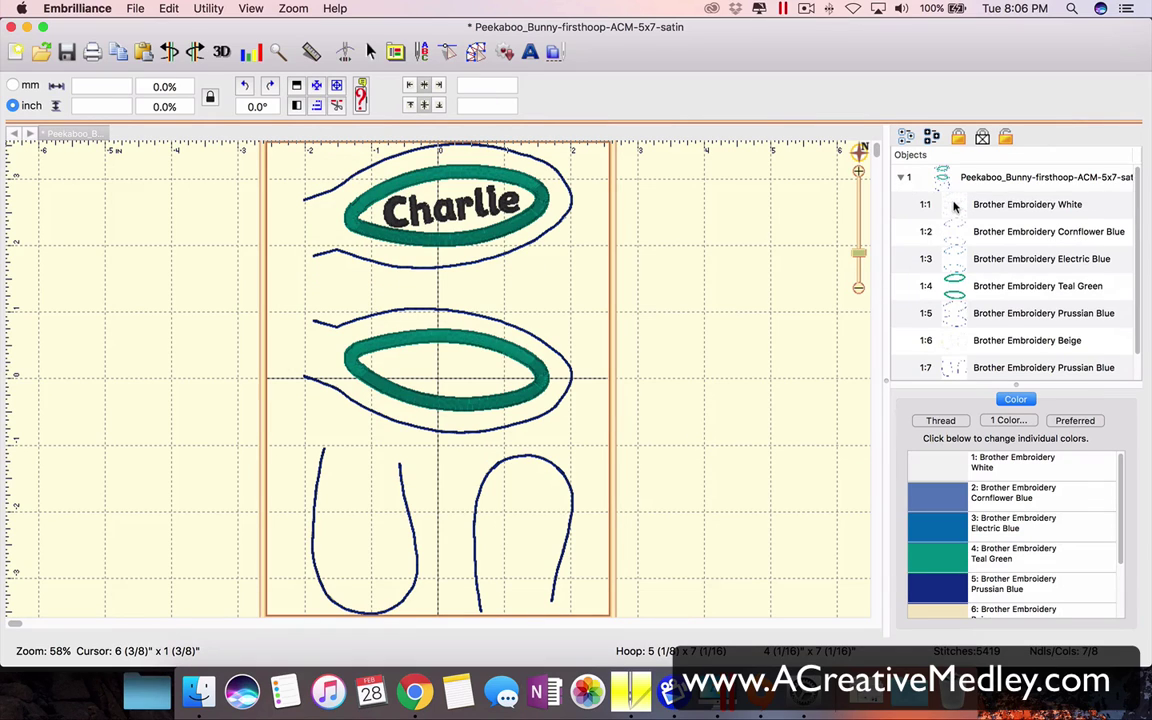
left_click(954, 205)
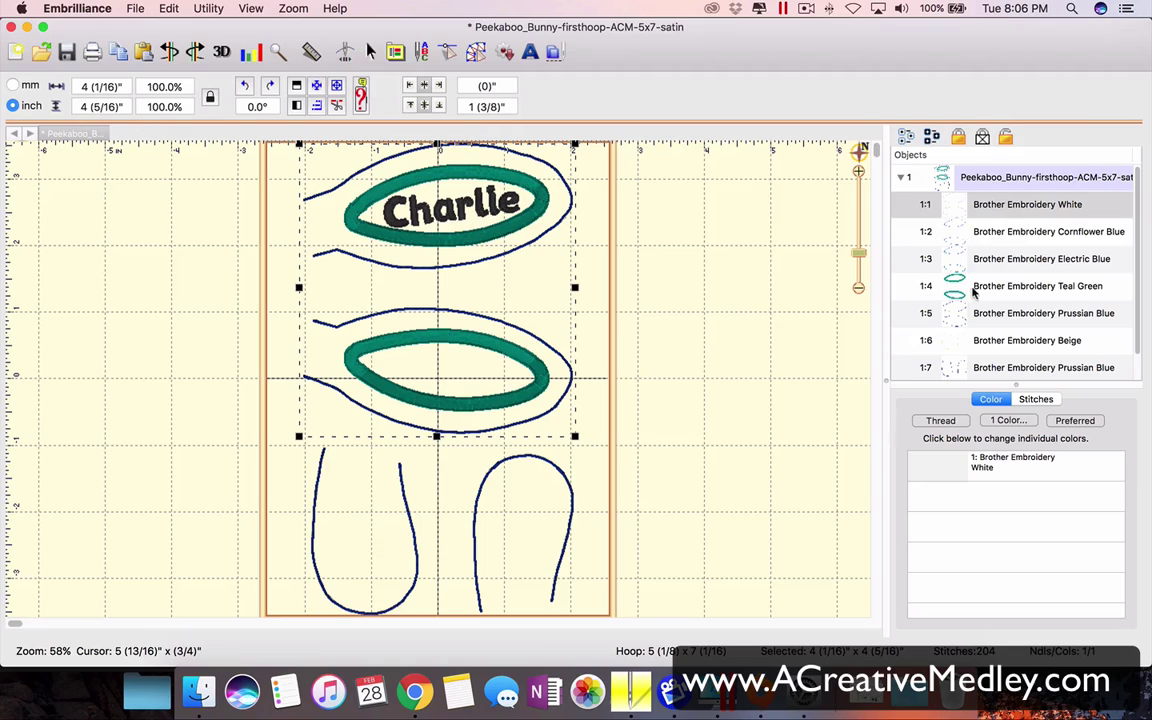
left_click(337, 106)
- Add a second lettering object reading "my first" and "Easter" on two centered lines
left_click(530, 51)
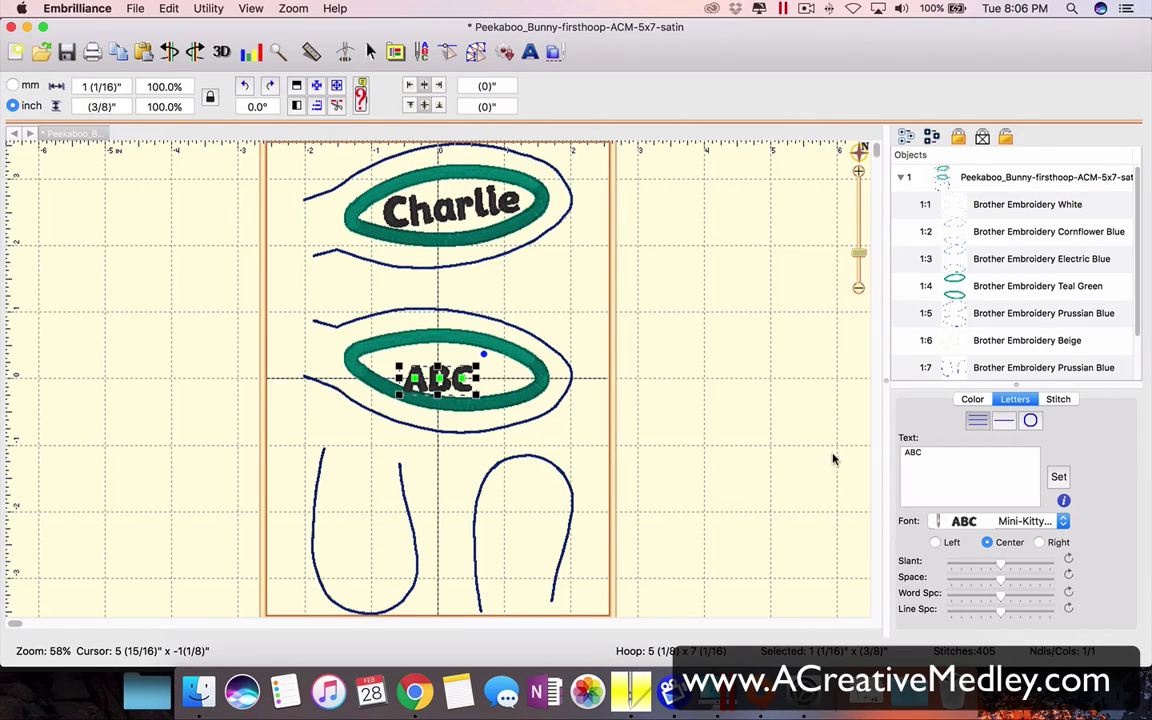
double_click(918, 452)
type("my first Easter")
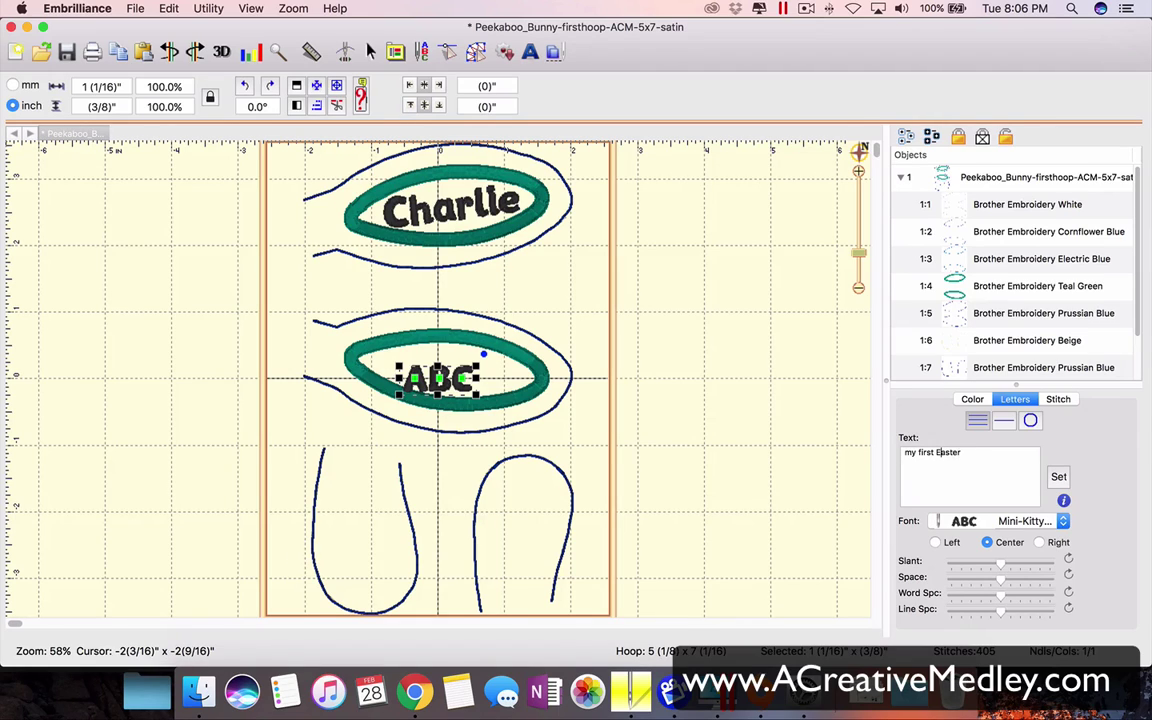
key("Return")
left_click(1060, 478)
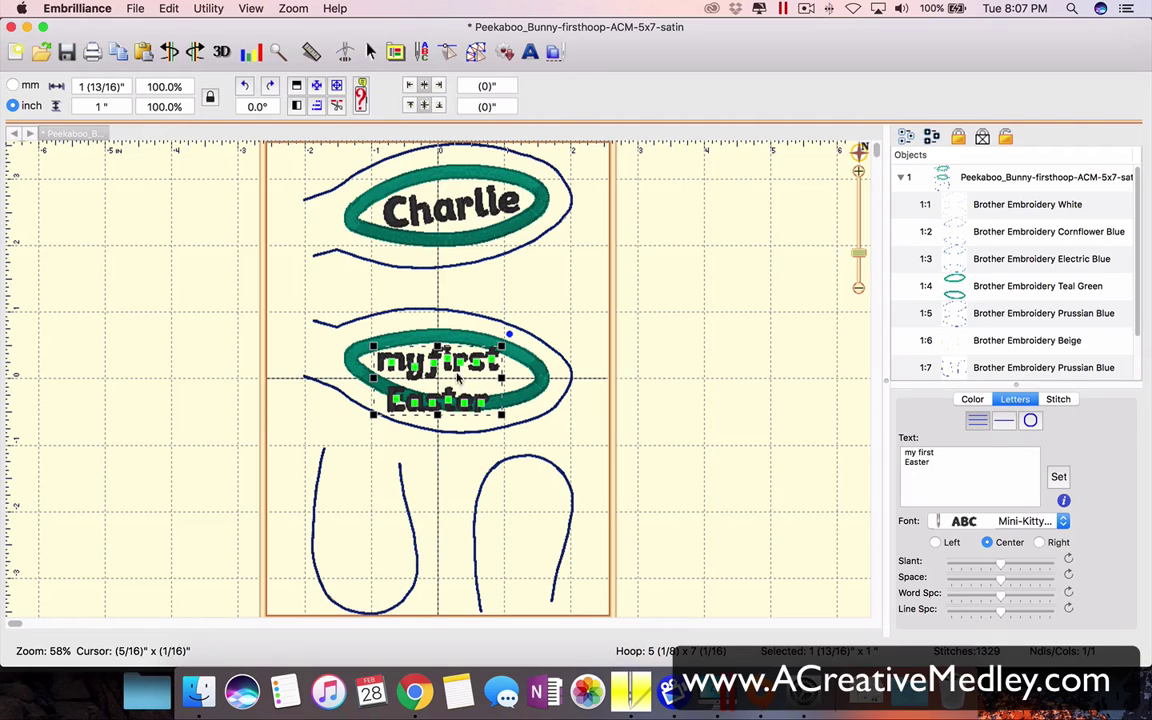
- Fit the "my first Easter" lettering inside the right foot outline, rotated about -91° and scaled to about 84%
left_click_drag(456, 378, 476, 528)
left_click_drag(531, 483, 486, 580)
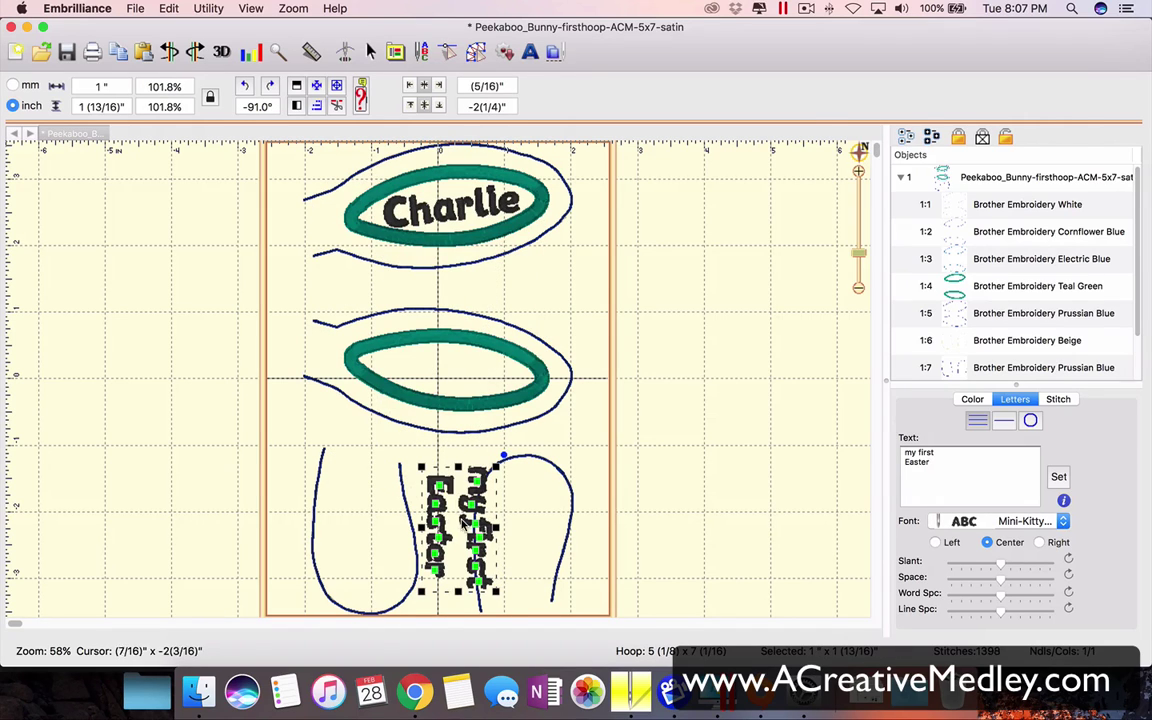
left_click_drag(464, 523, 524, 523)
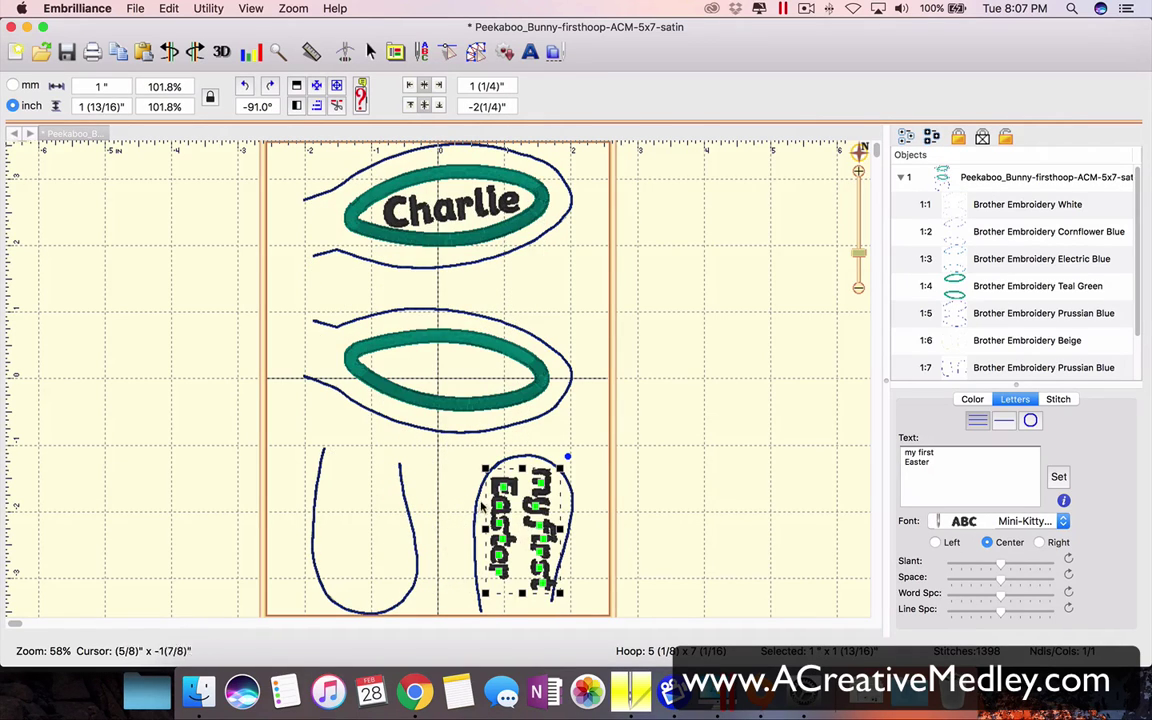
left_click_drag(486, 476, 499, 489)
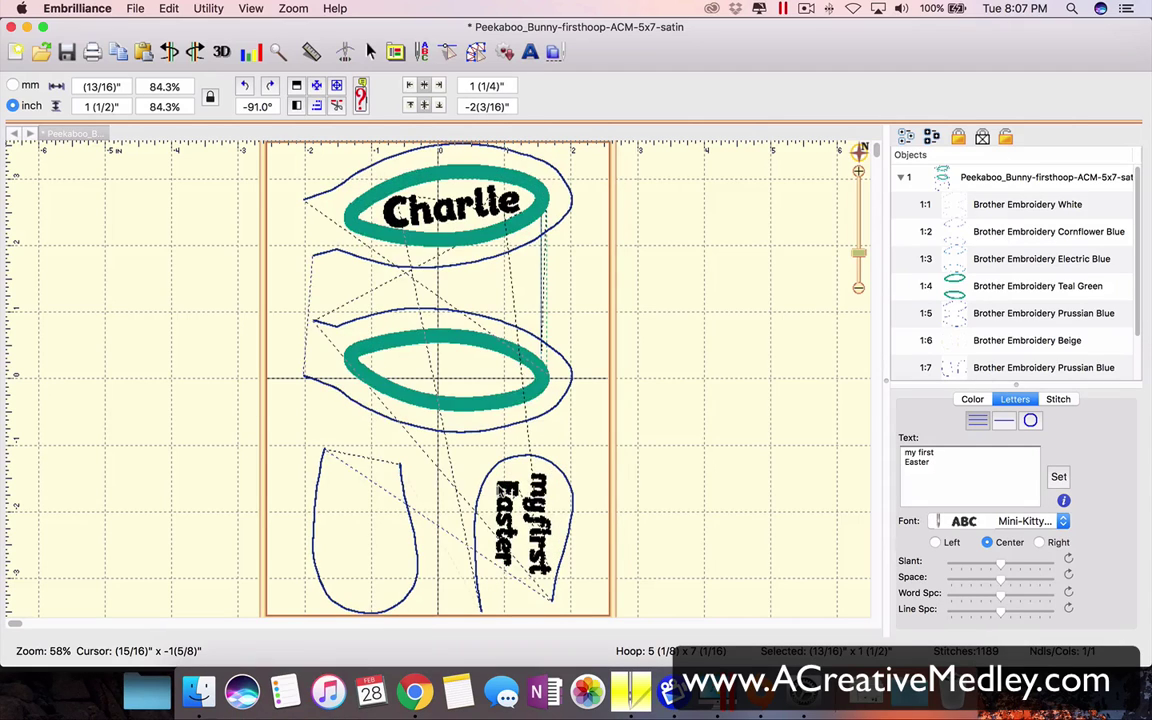
left_click(723, 418)
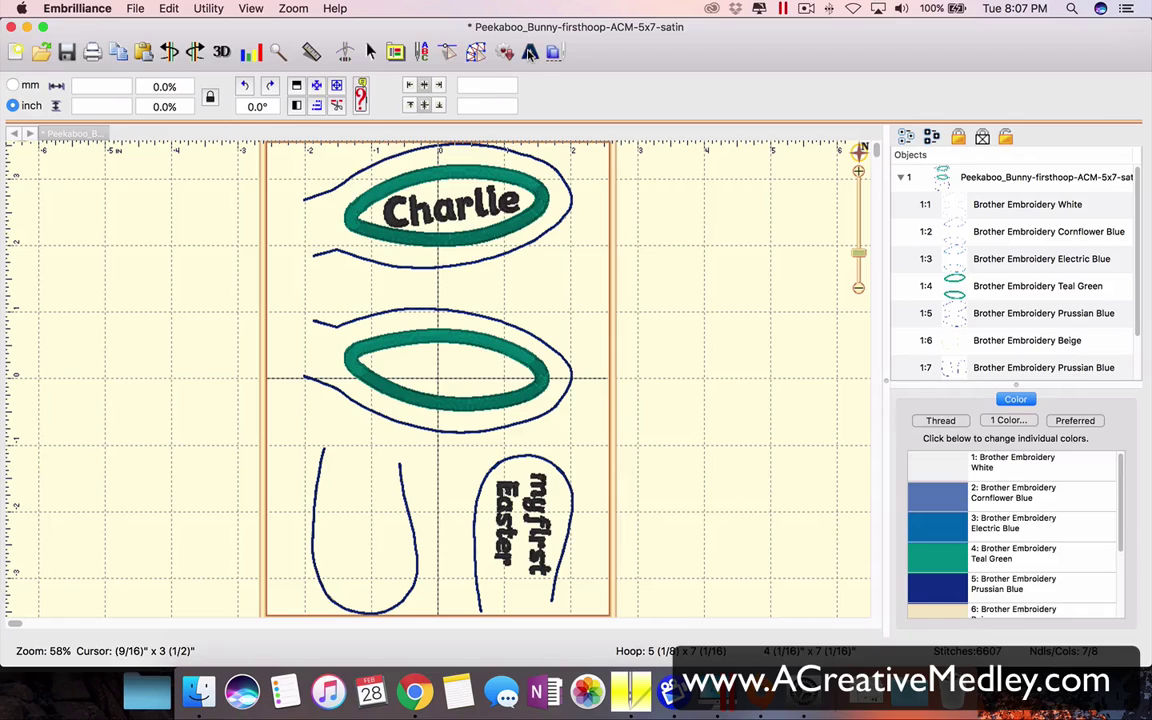
- Add a third lettering object with the text 2017 and check which characters Mini-Kitty-Font-ACM offers
left_click(530, 51)
double_click(913, 455)
type("2017")
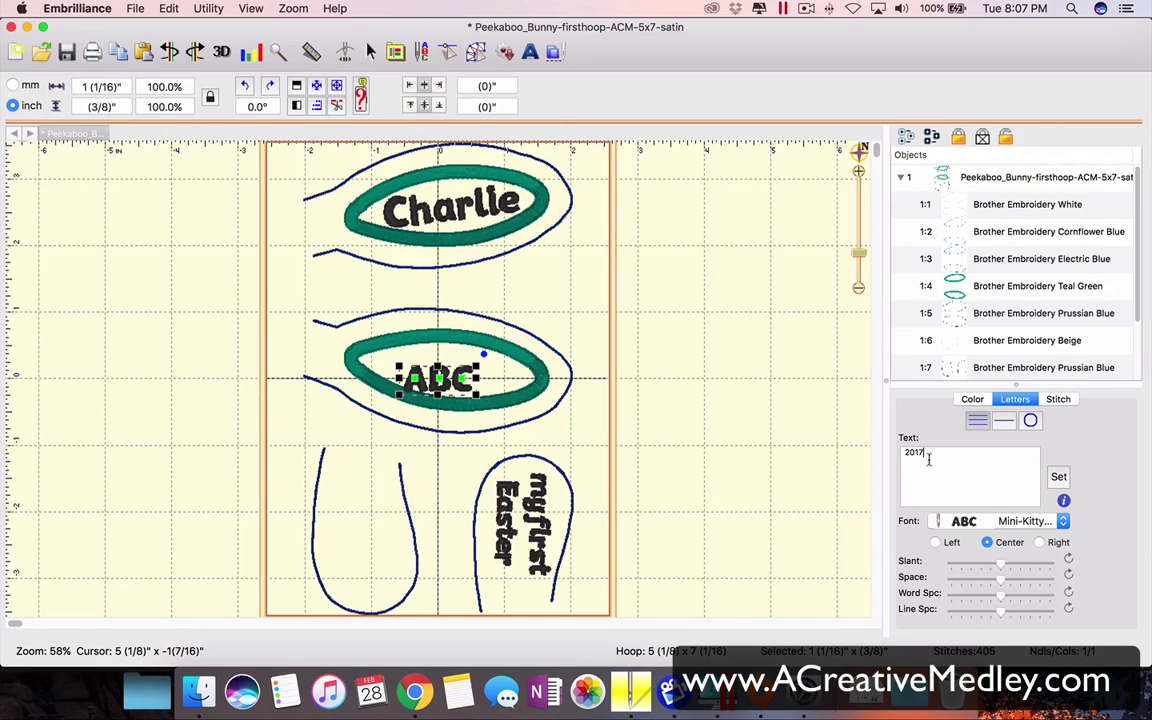
left_click(1063, 501)
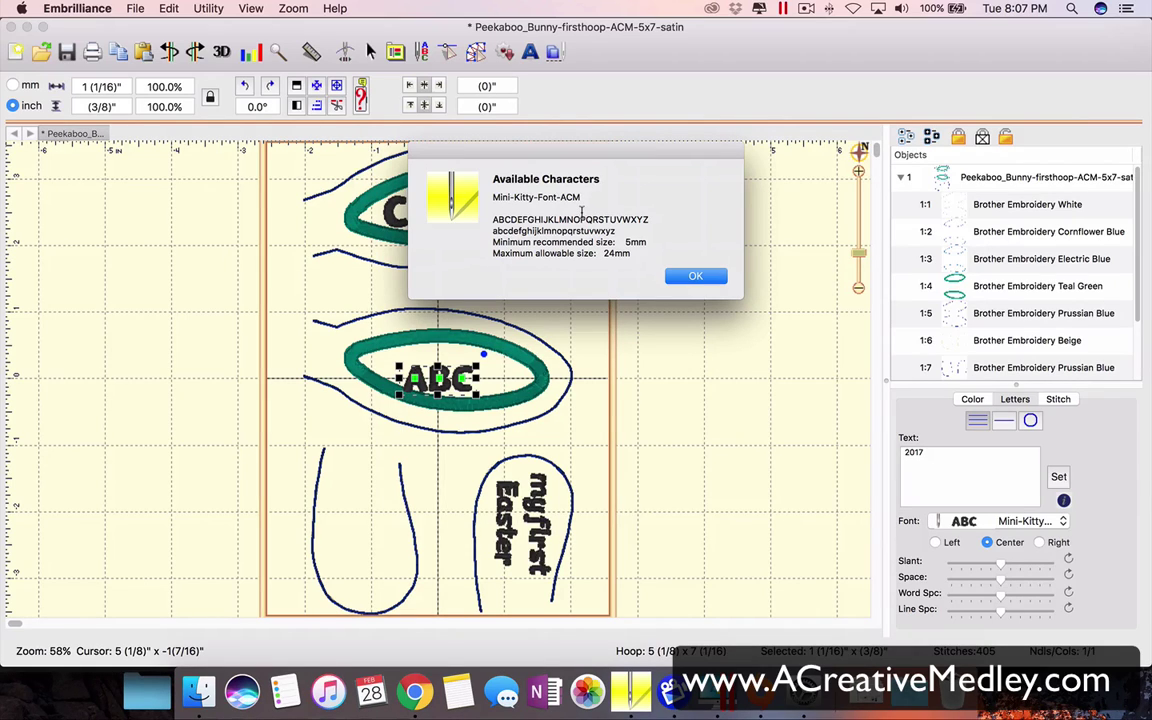
left_click(695, 276)
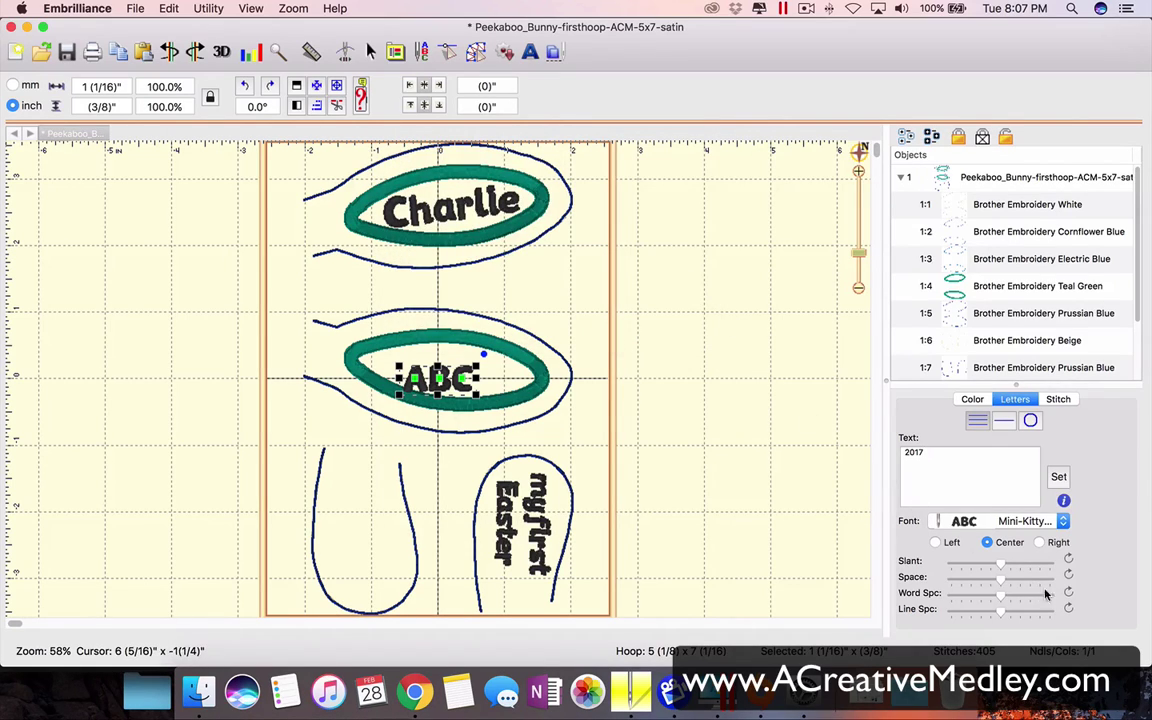
- Change the 2017 lettering's font to Jazz and view that font's available characters and size limits
left_click(1063, 521)
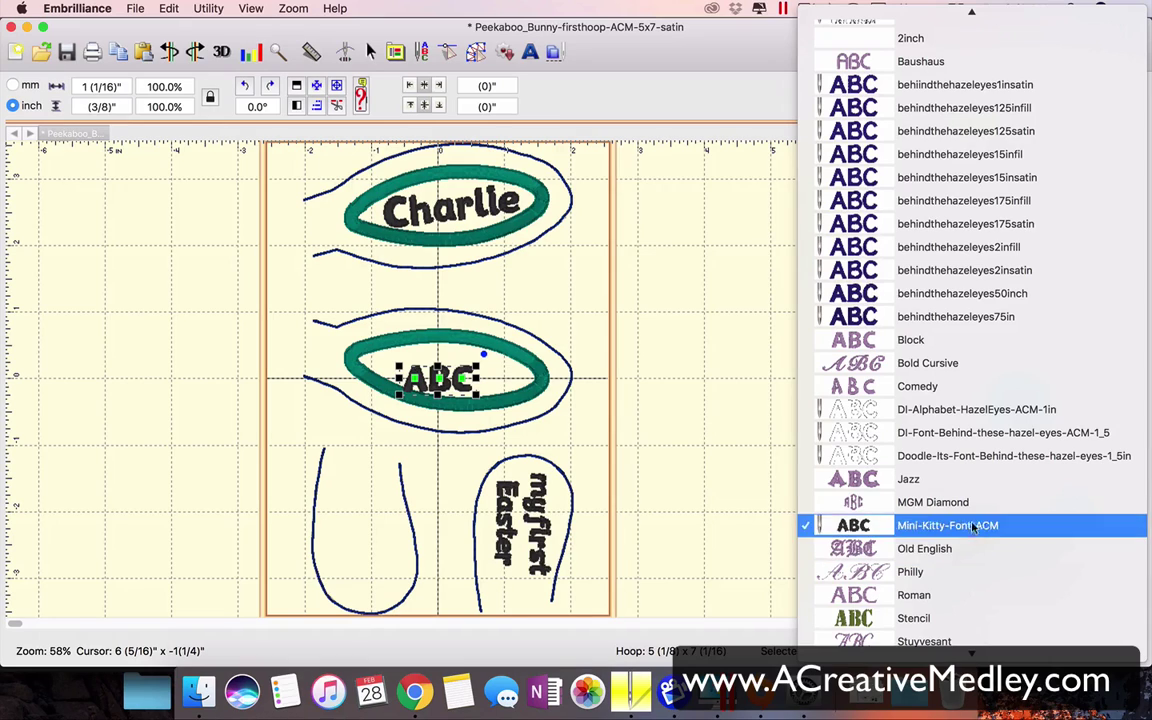
left_click(910, 482)
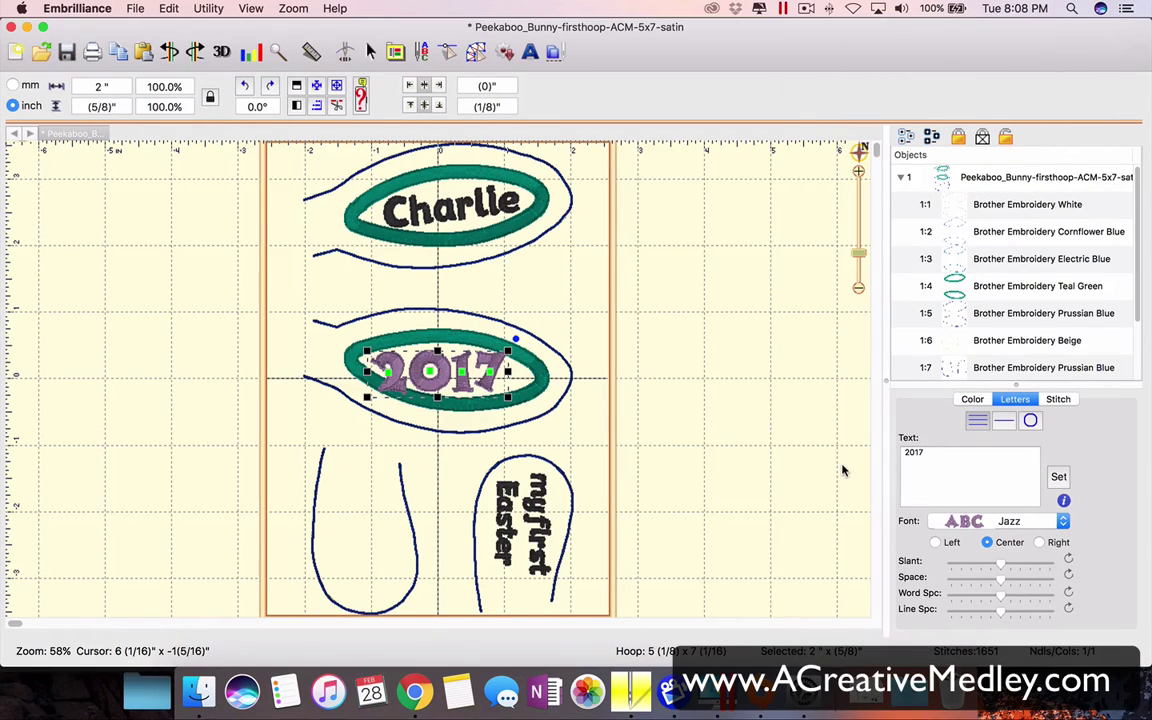
left_click(1063, 500)
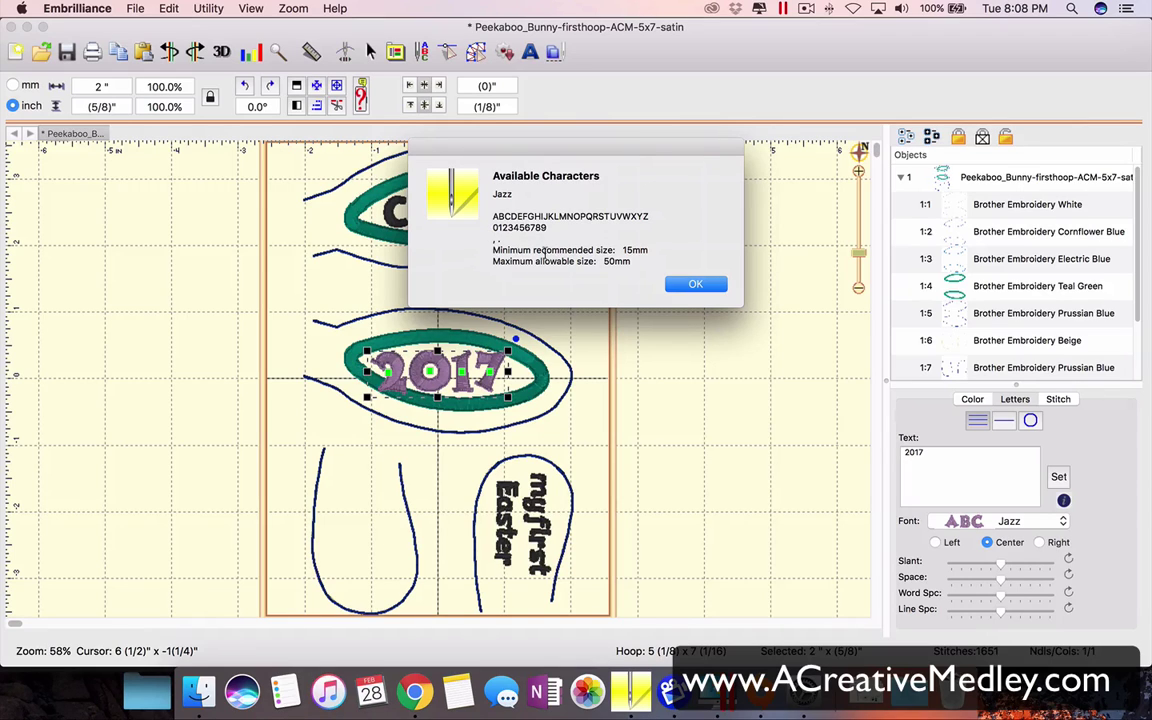
- Fit the 2017 lettering inside the left foot outline, rotated about -88.8° and scaled to about 102%
left_click(695, 284)
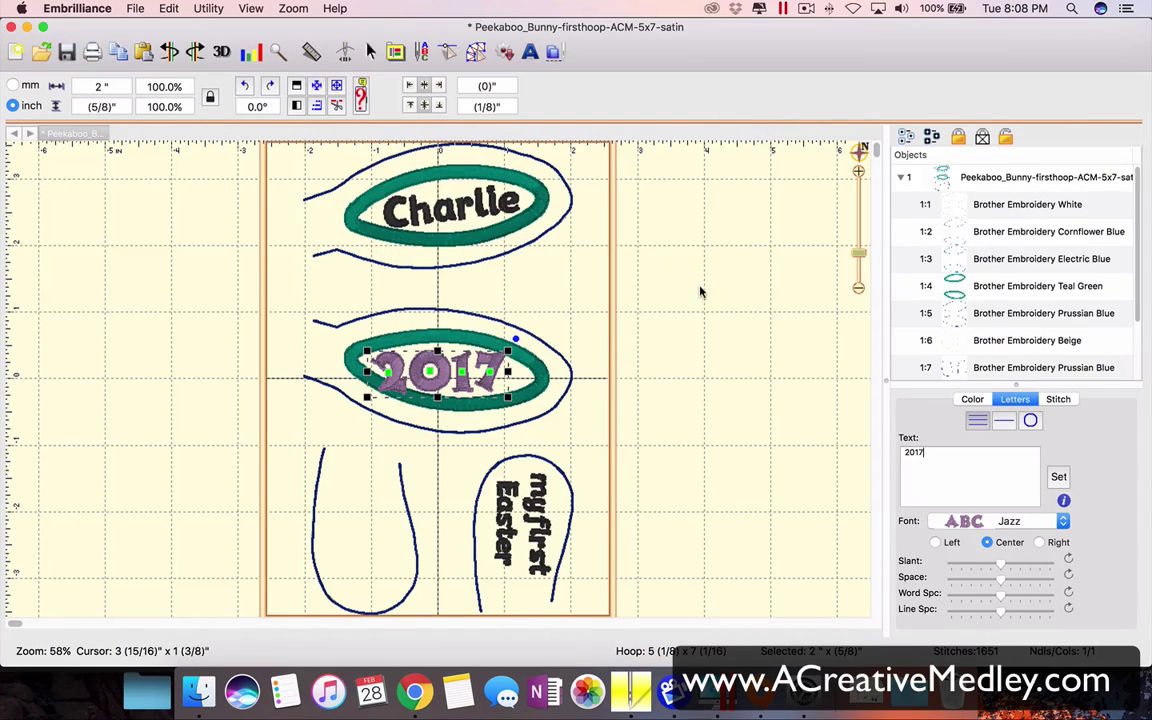
left_click_drag(500, 366, 346, 523)
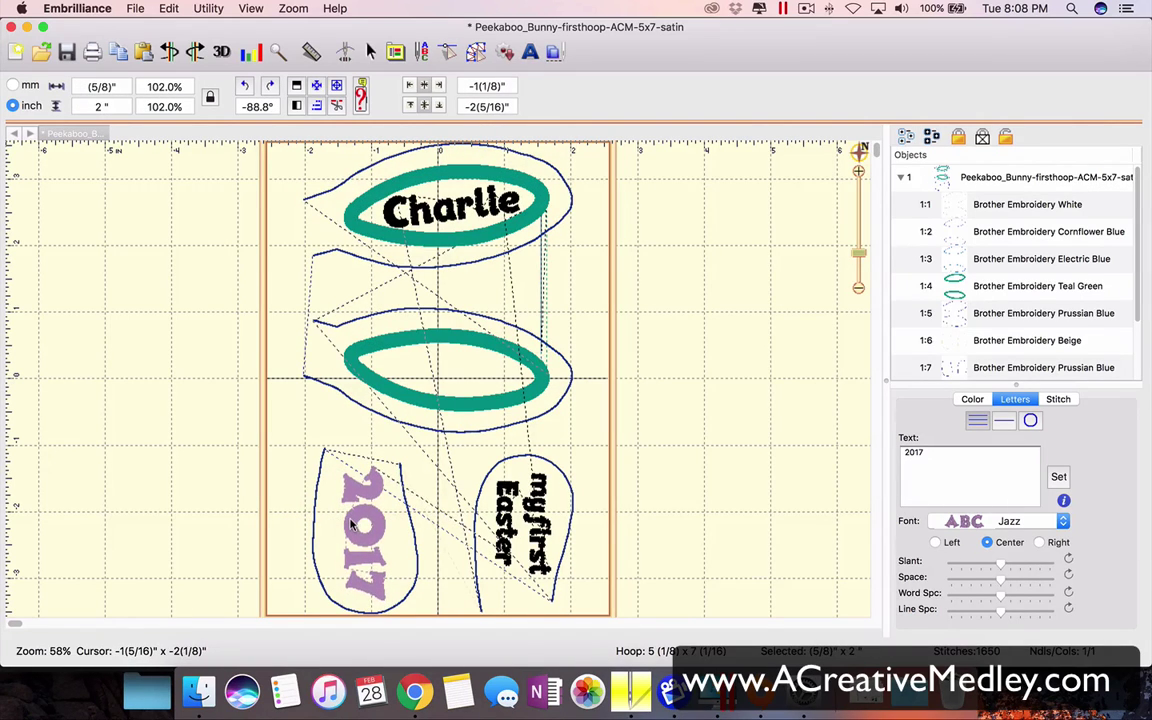
left_click(367, 542)
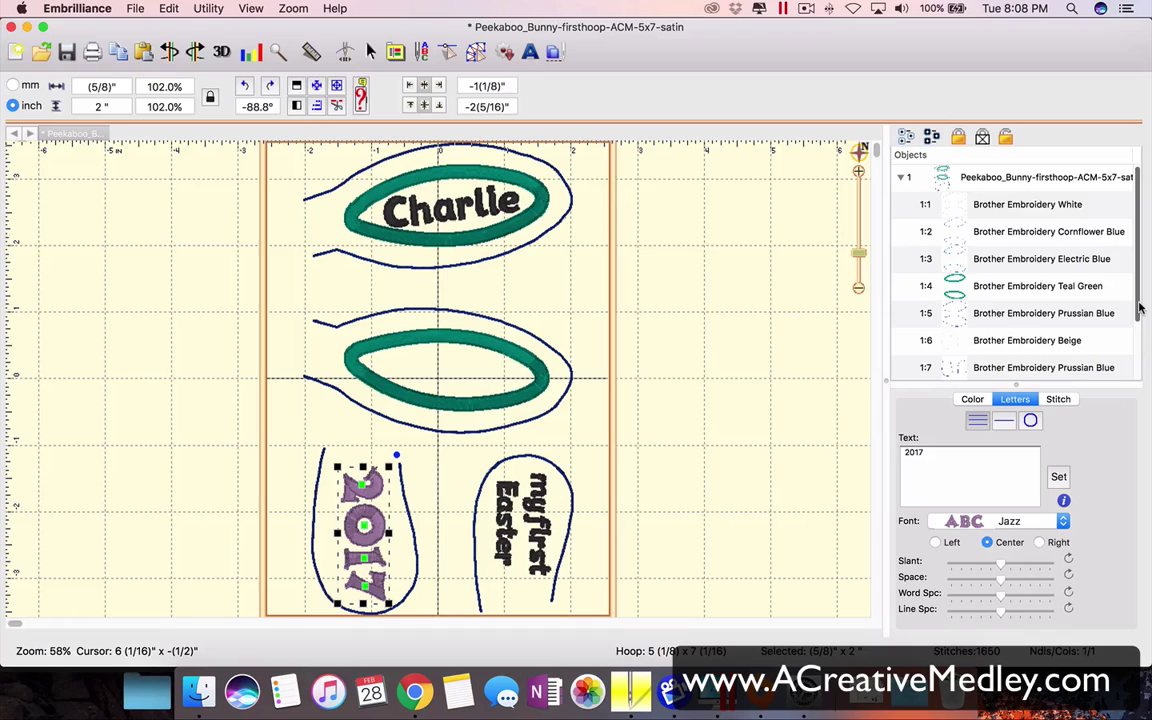
- Examine the design's stitching order by selecting its first four thread layers, from White through Teal Green
scroll(1133, 338, "down", 2)
scroll(1133, 350, "down", 2)
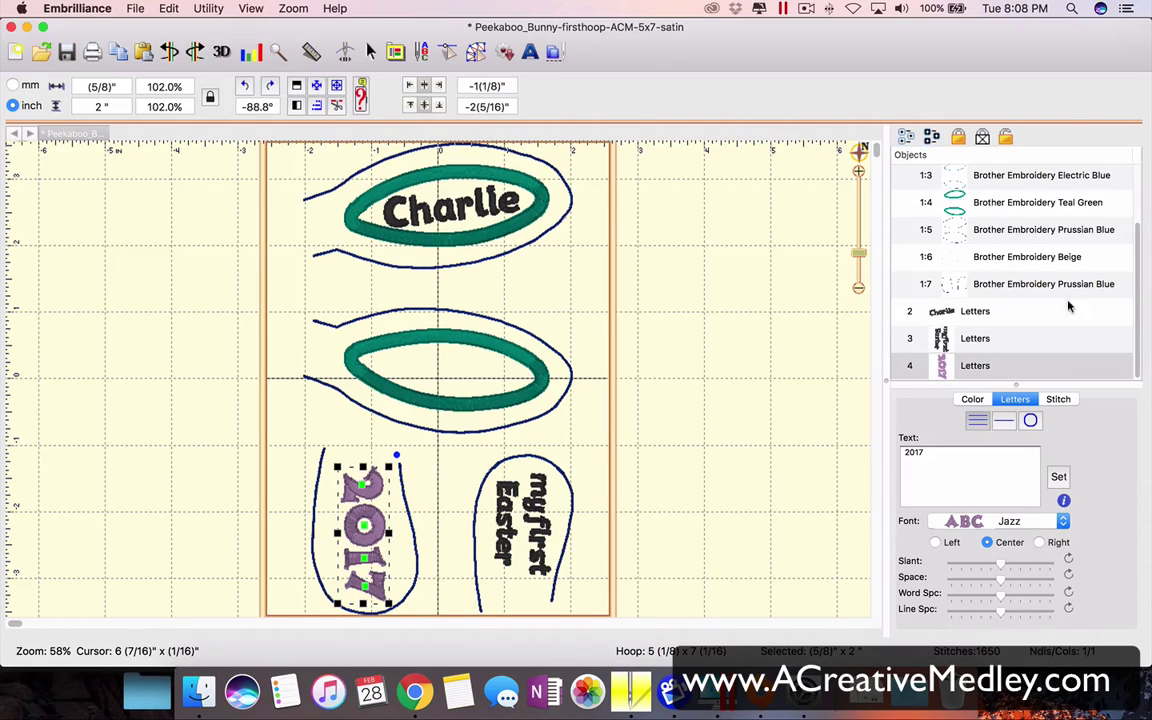
scroll(1016, 246, "up", 3)
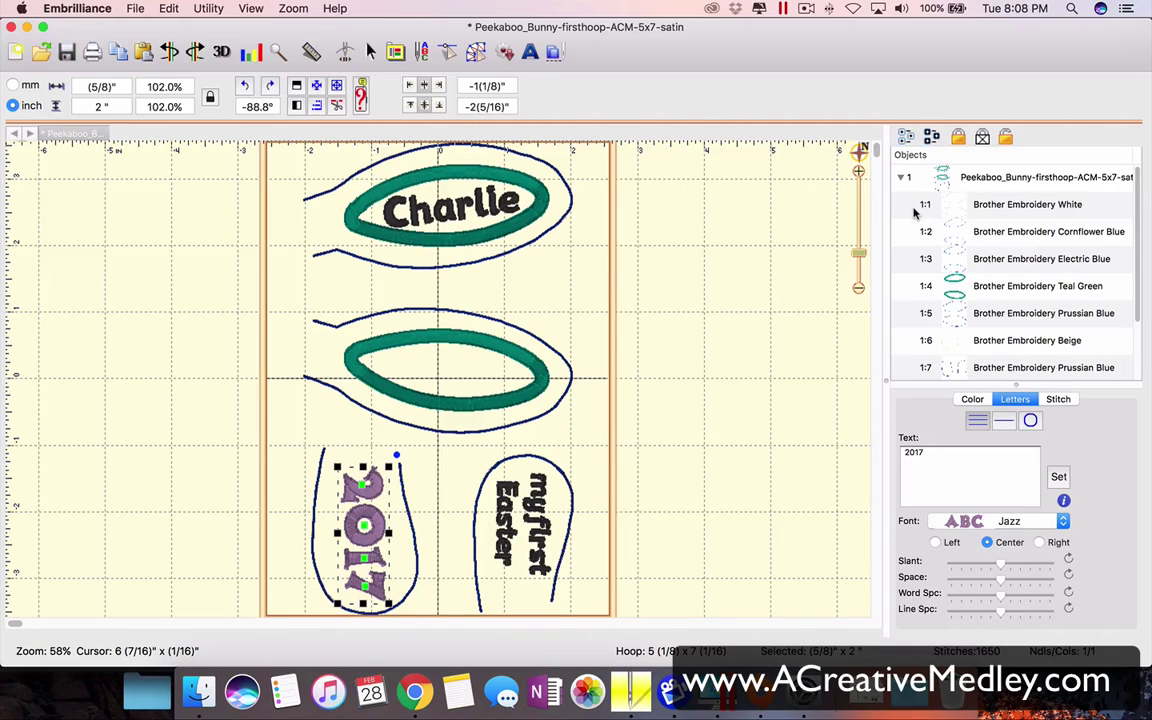
left_click(980, 207)
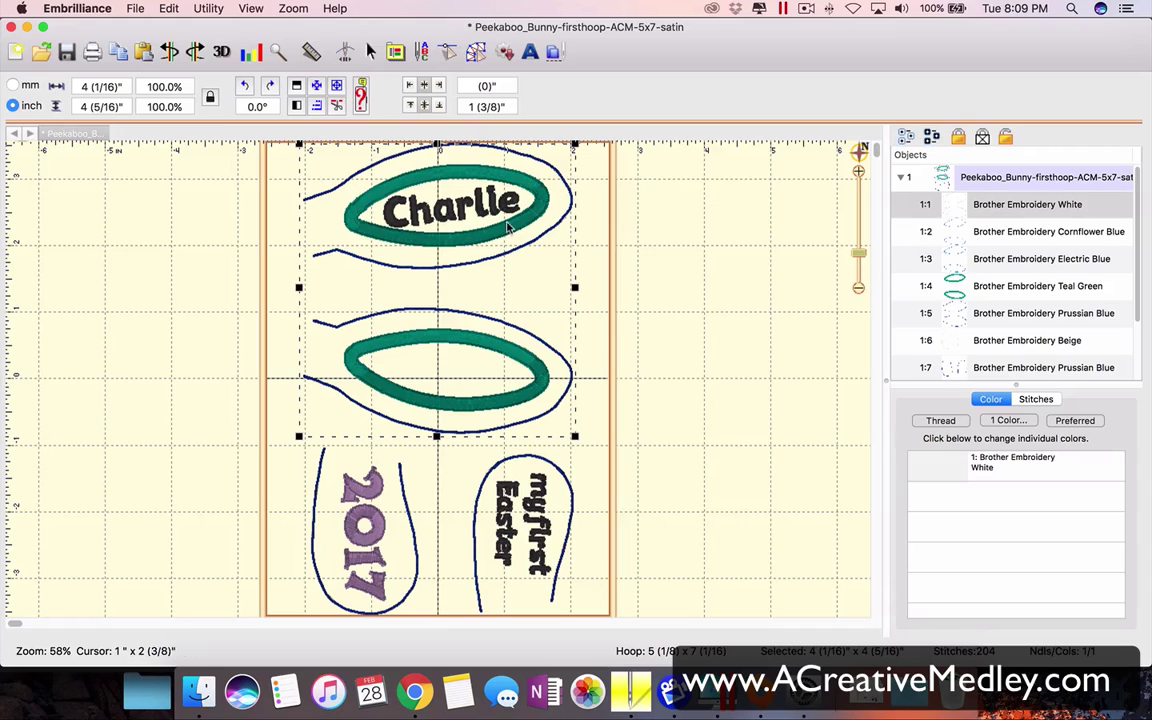
left_click(981, 232)
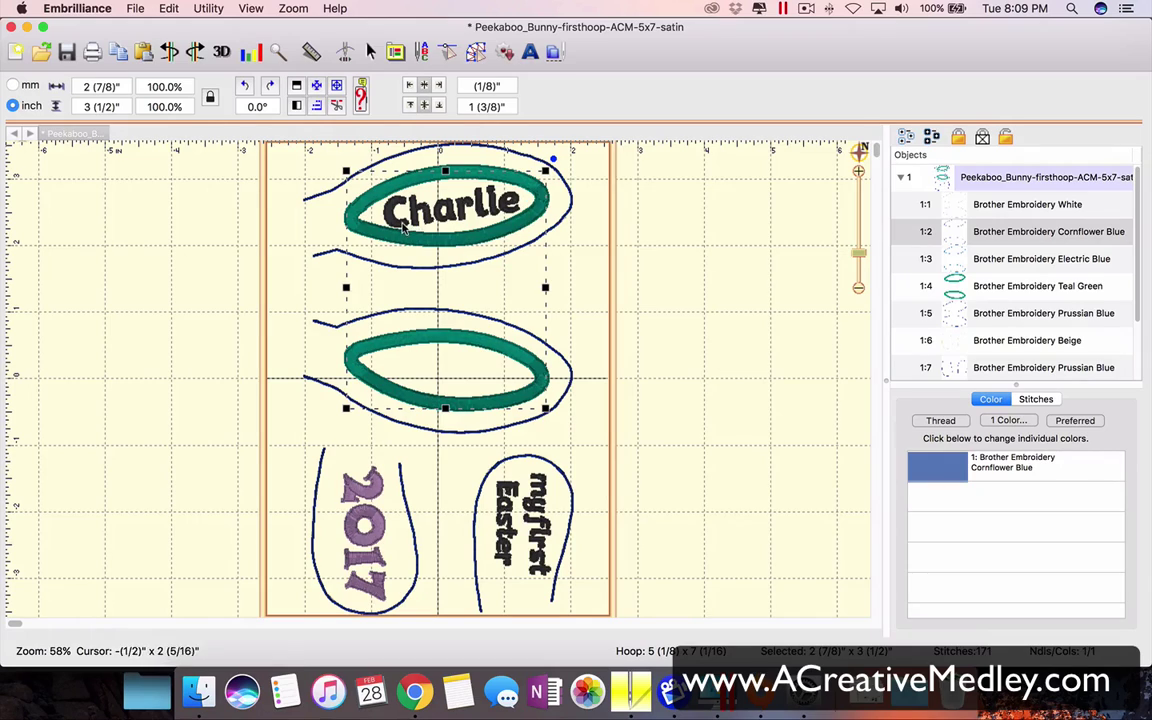
left_click(959, 261)
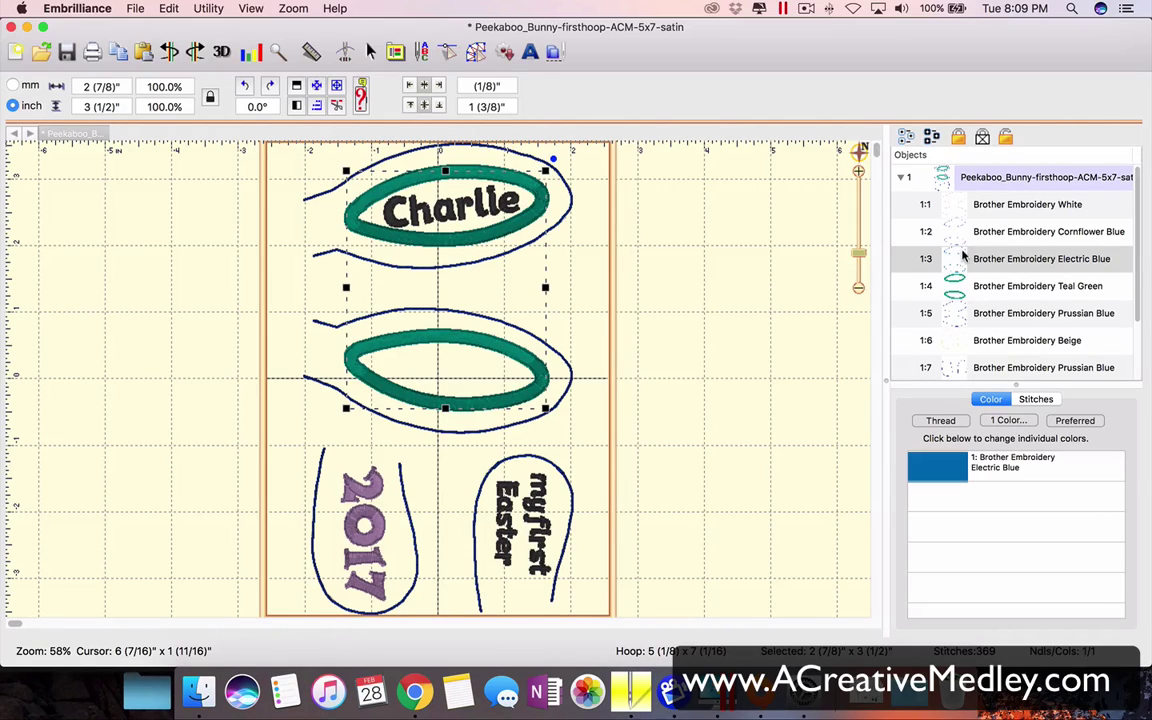
left_click(965, 287)
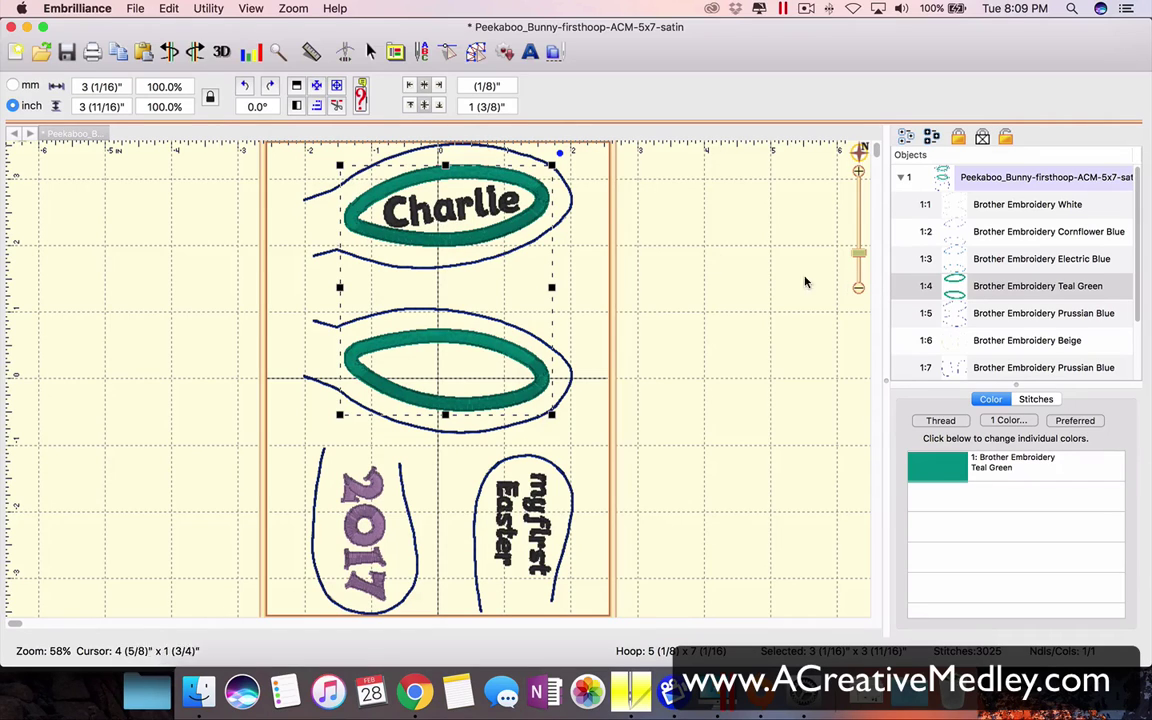
key("super+a")
- Move the ear's name lettering in the stitching order to directly after the Teal Green layer
scroll(972, 347, "down", 2)
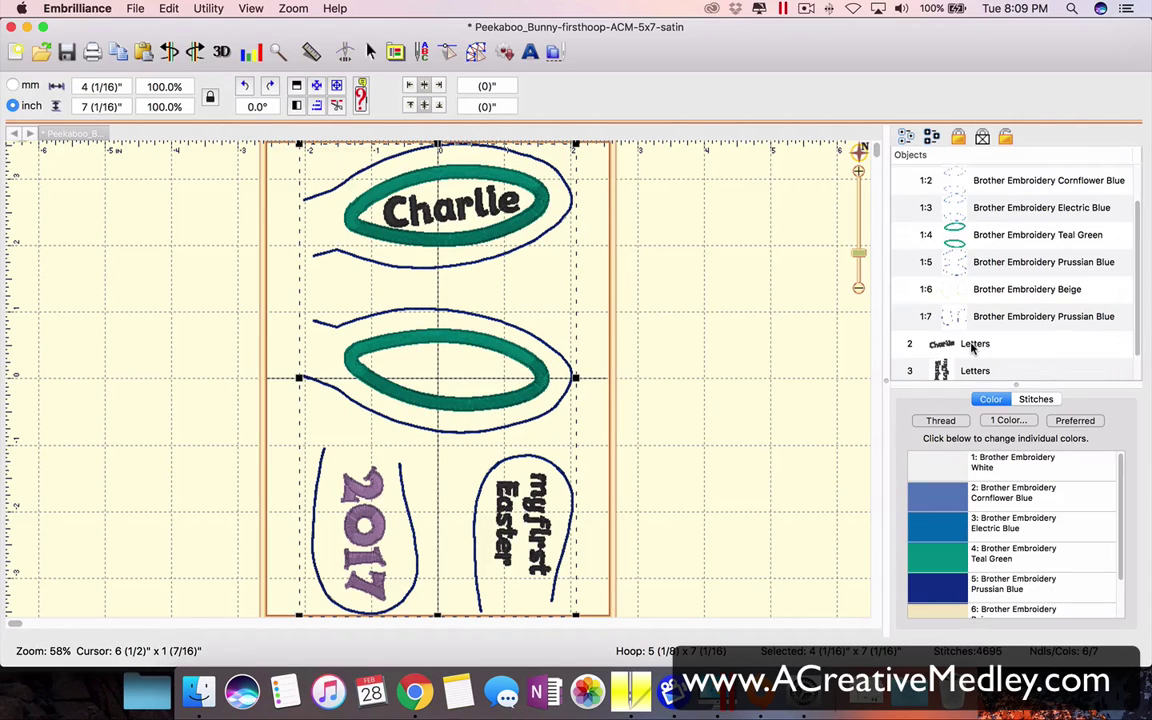
left_click(972, 345)
left_click_drag(972, 345, 990, 258)
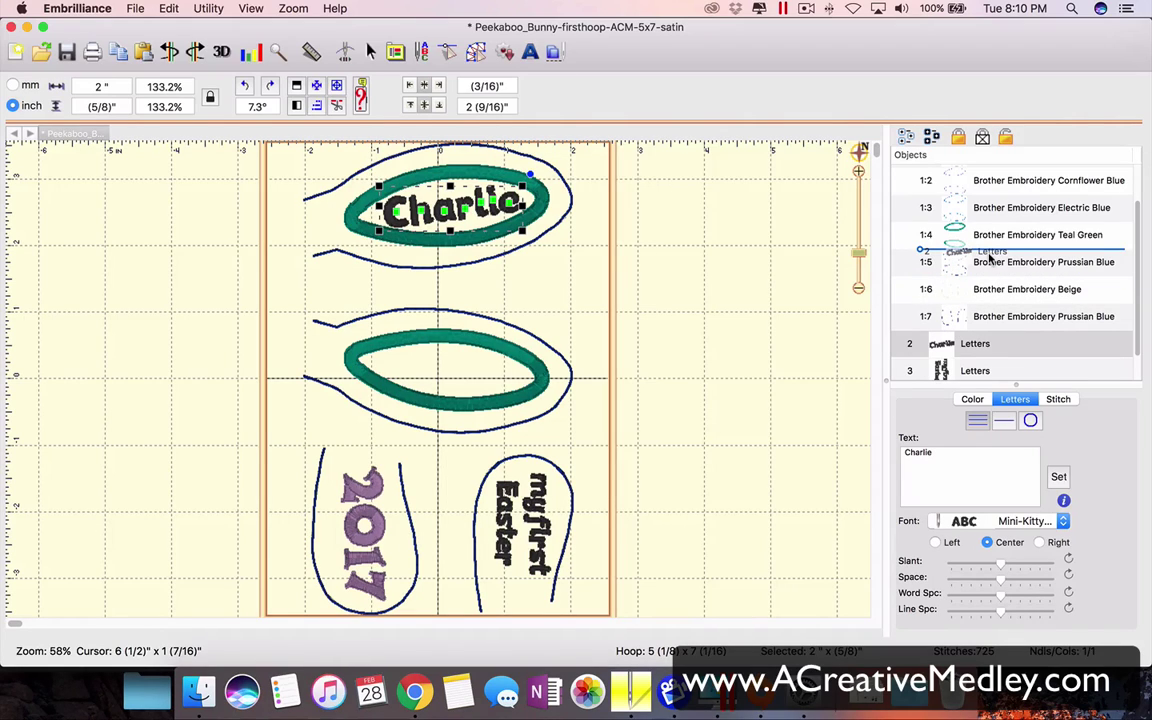
left_click_drag(990, 258, 990, 260)
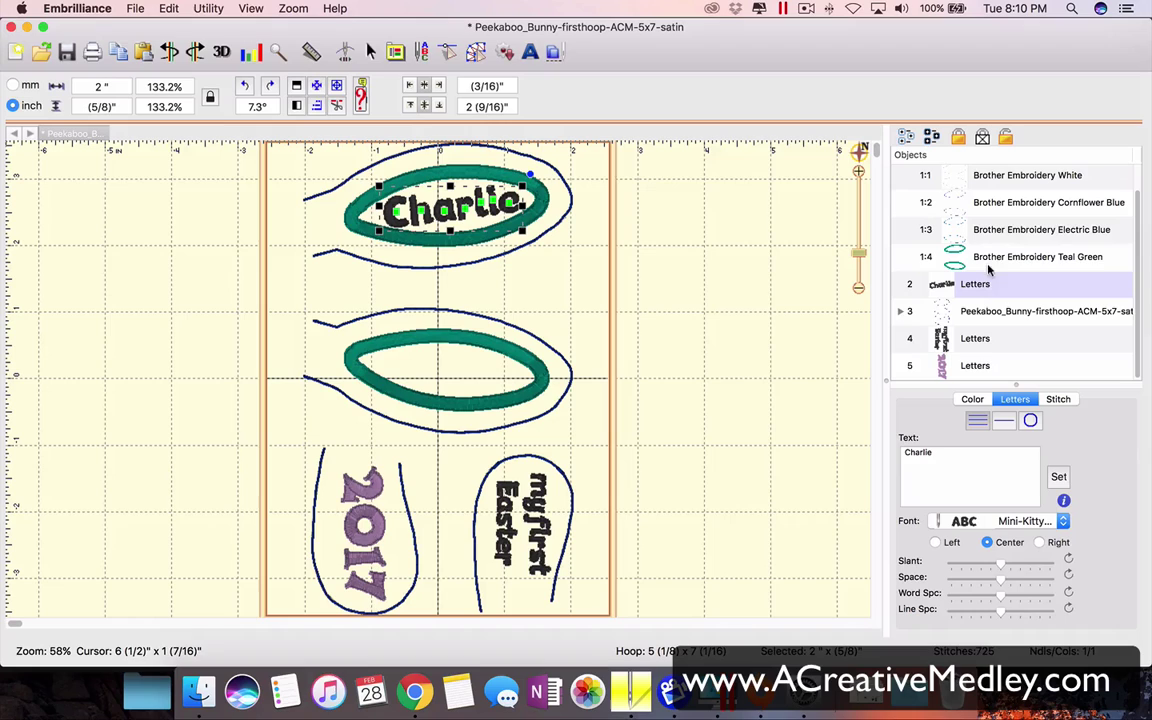
- Move the 2017 and "my first Easter" lettering together between the Beige layer and the final Prussian Blue foot outlines
left_click(901, 312)
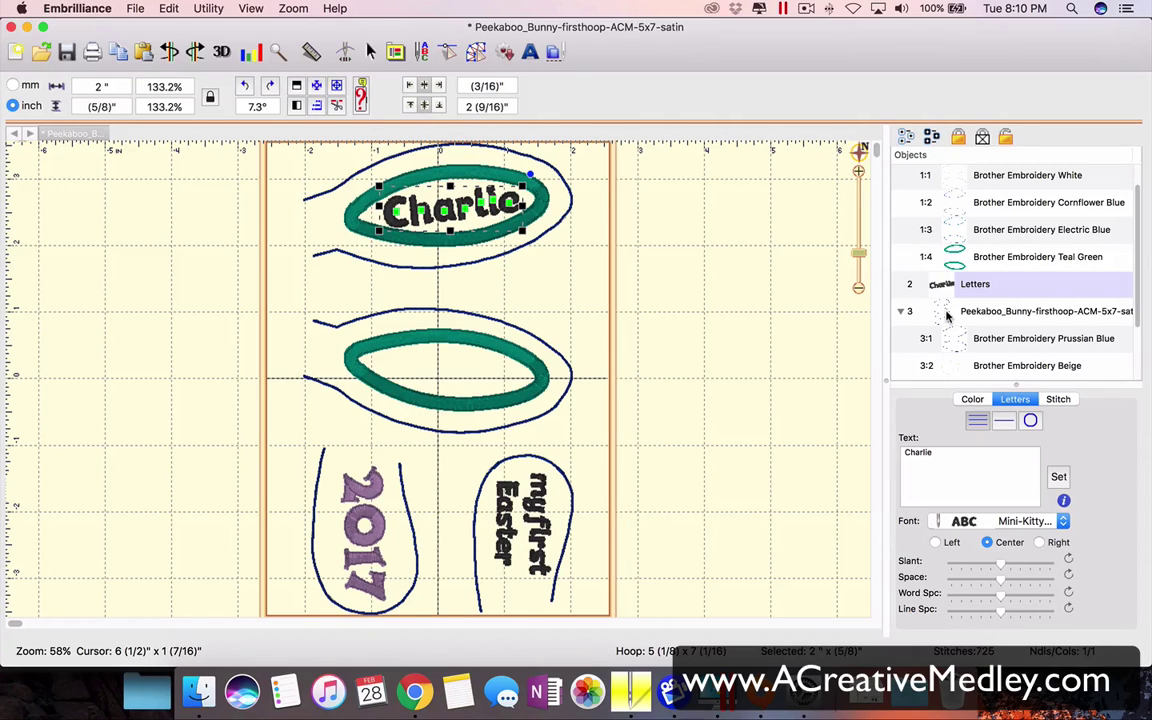
left_click(985, 313)
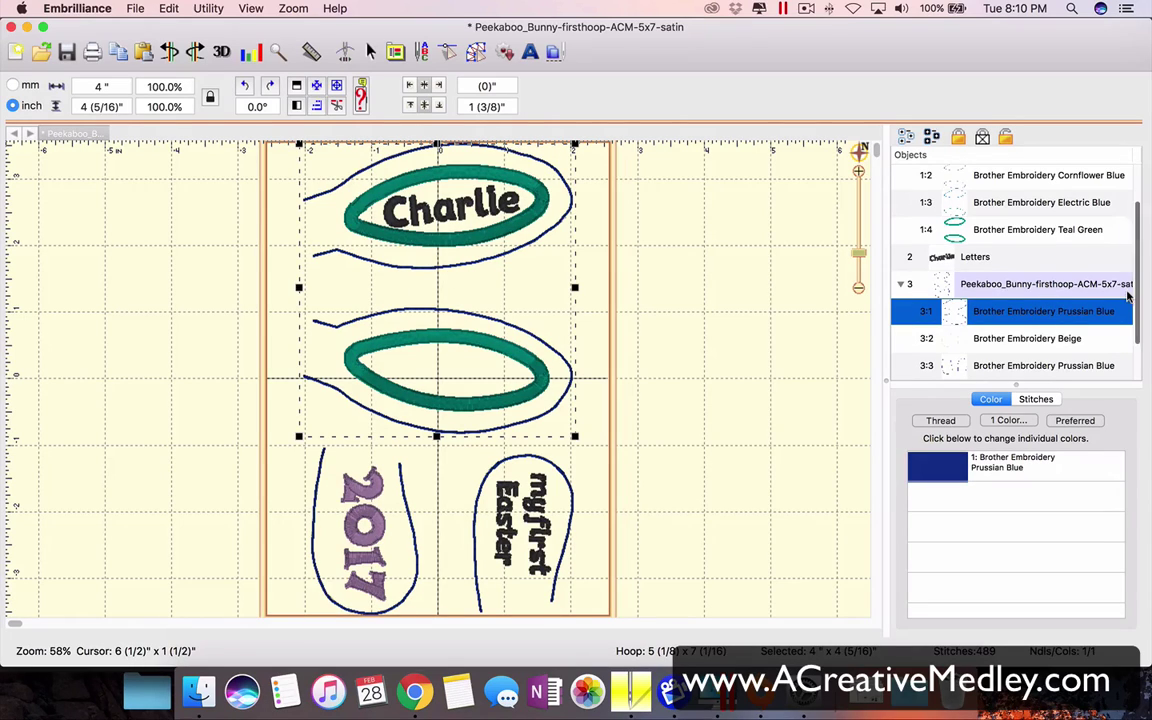
scroll(1025, 293, "down", 2)
left_click(1021, 287)
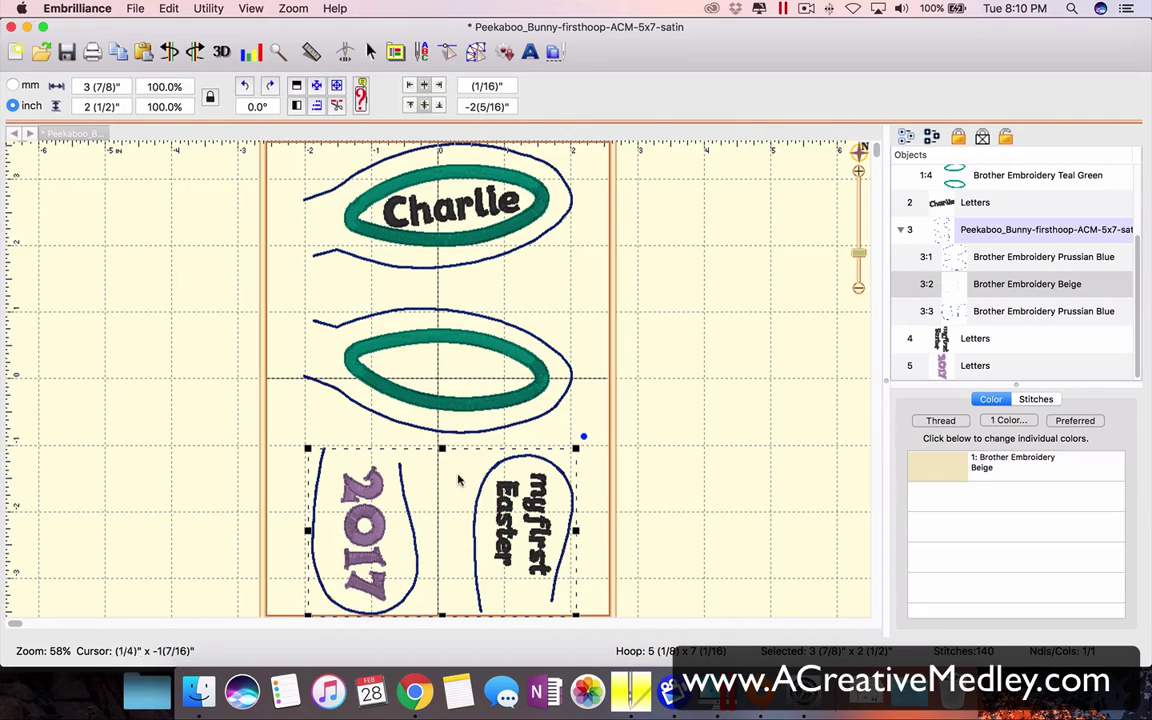
left_click(958, 340)
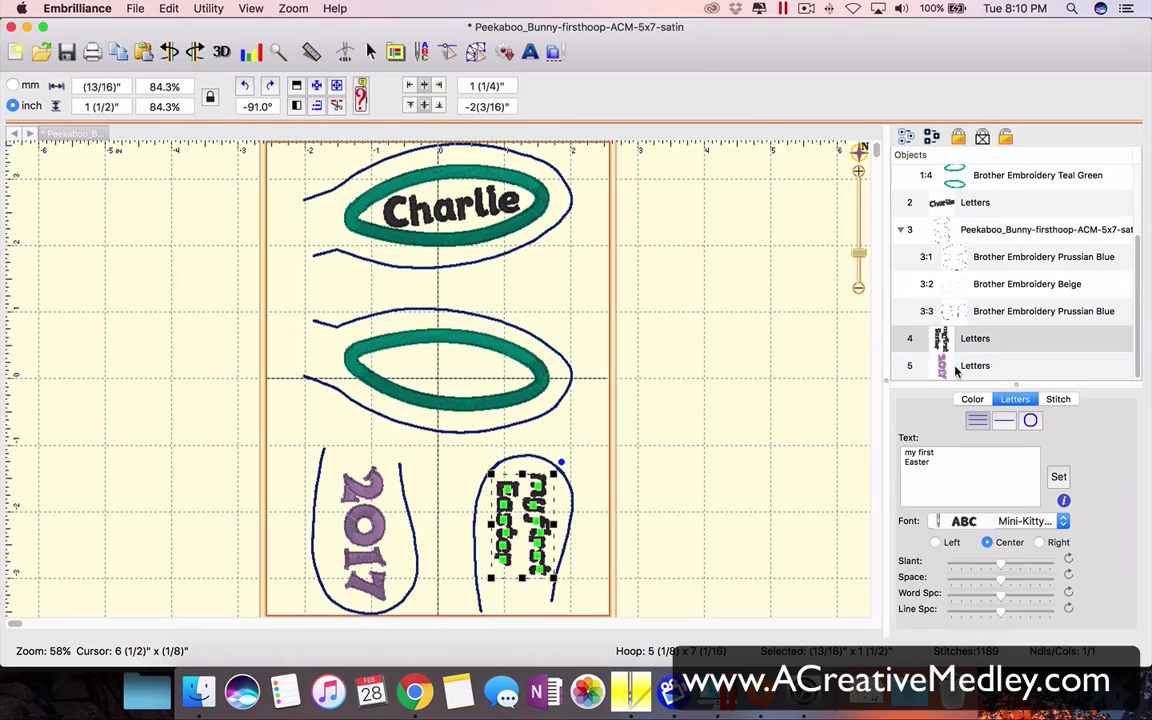
left_click(962, 366, "shift")
left_click_drag(964, 365, 968, 326)
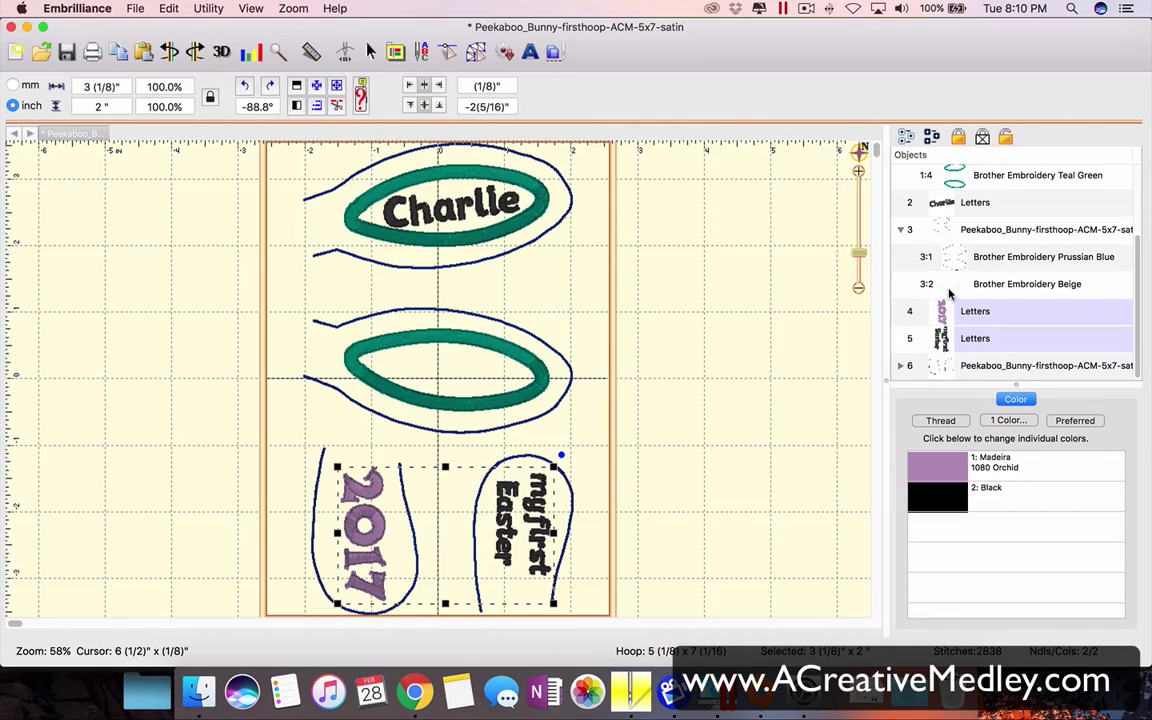
left_click(945, 375)
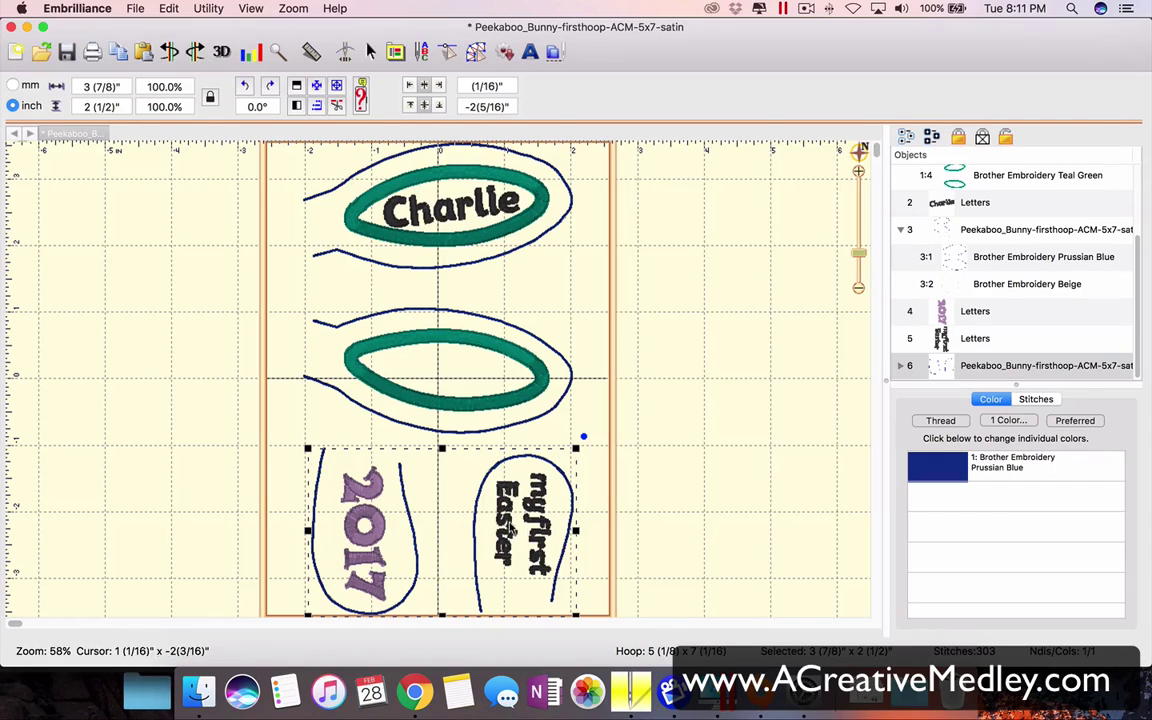
- Try to add knockdown stitching to only the 2017 and "my first Easter" lettering, and remove the resulting underlay
left_click(983, 318)
left_click(975, 337, "shift")
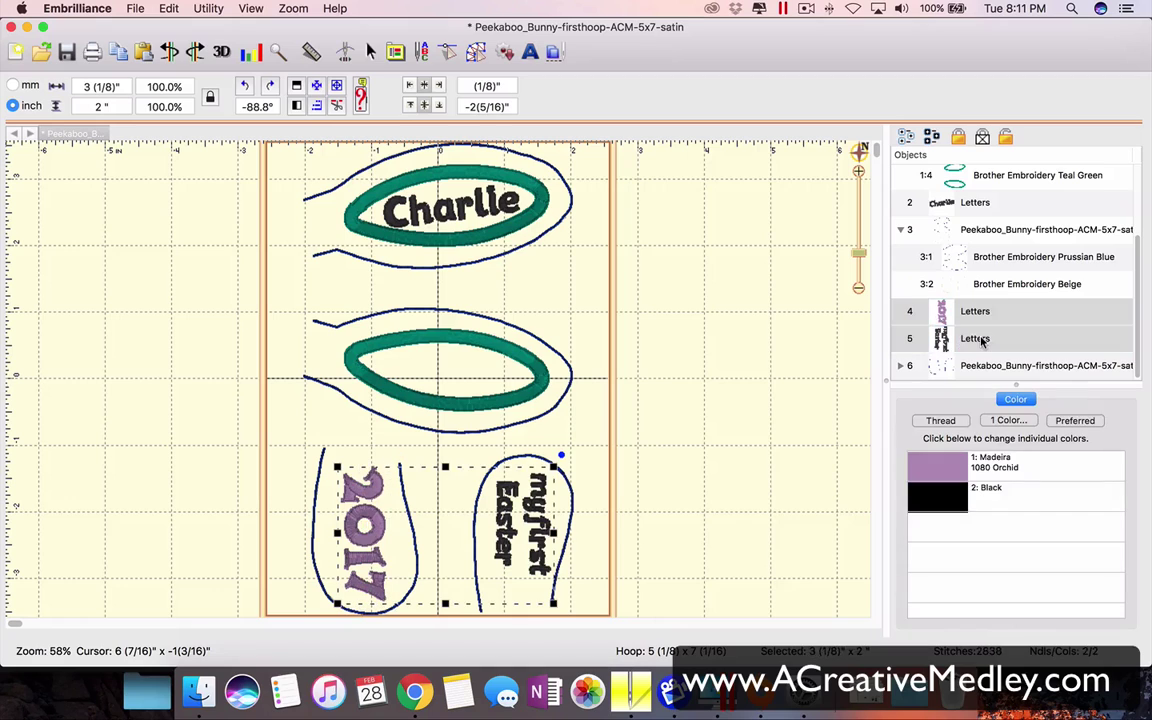
left_click(207, 9)
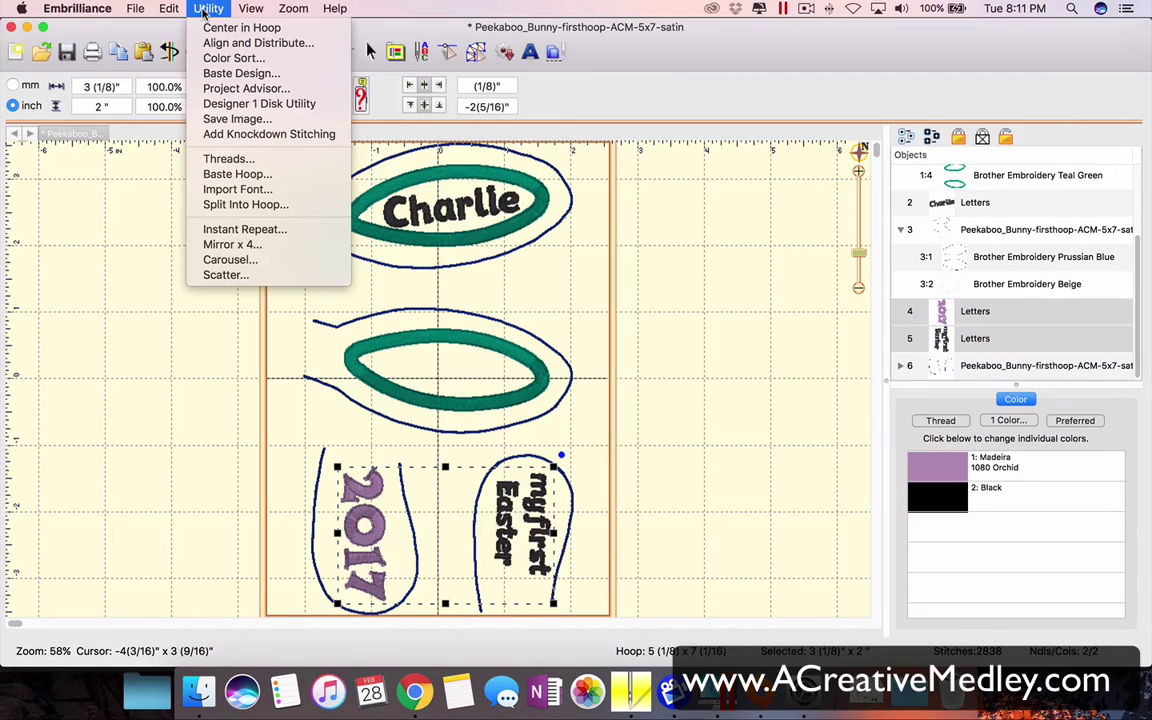
left_click(217, 134)
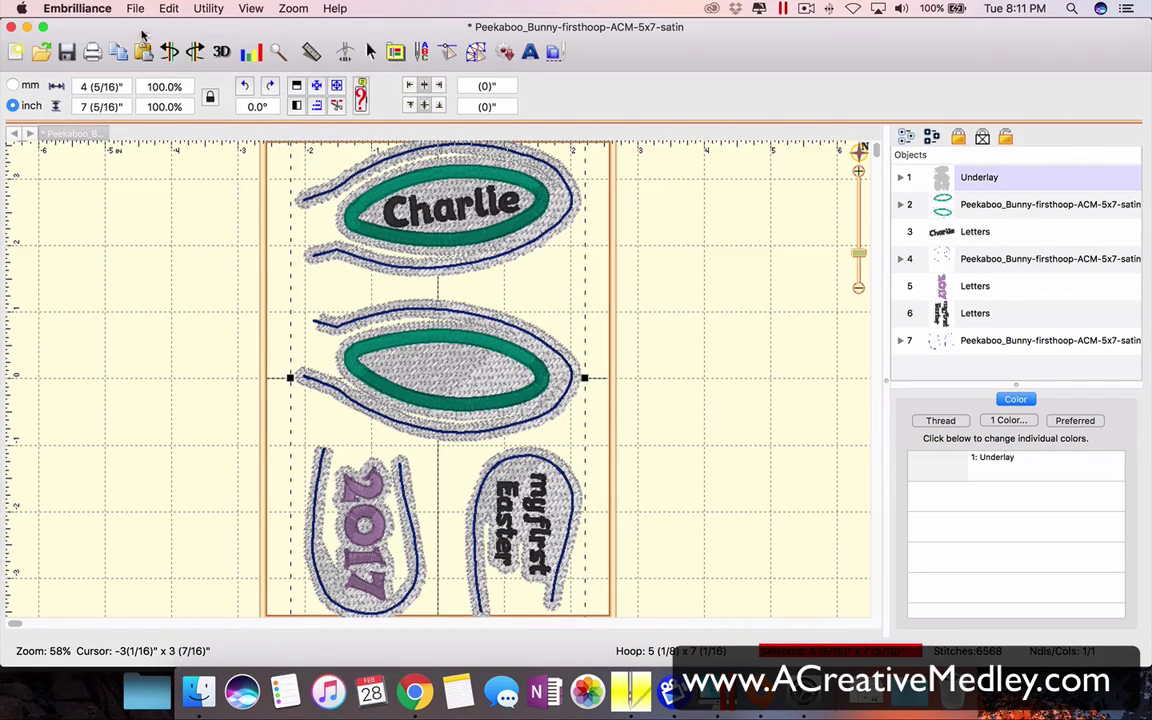
key("Delete")
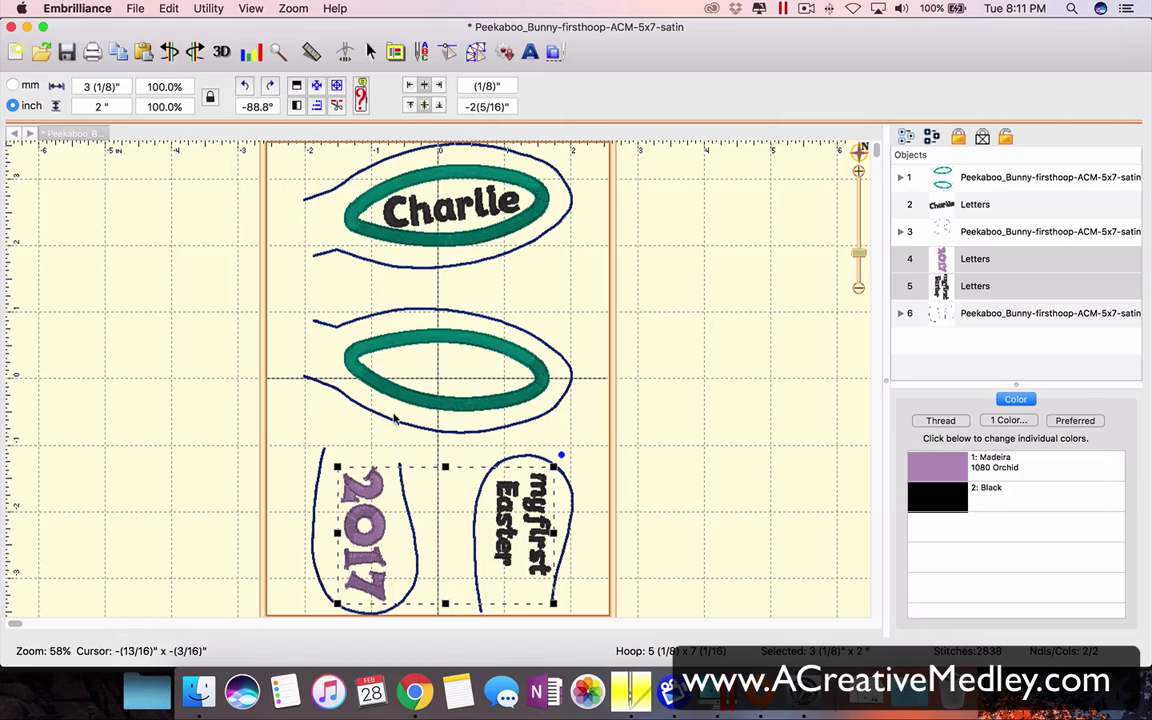
- Copy the 2017 and "my first Easter" lettering into a new blank design
left_click(973, 265)
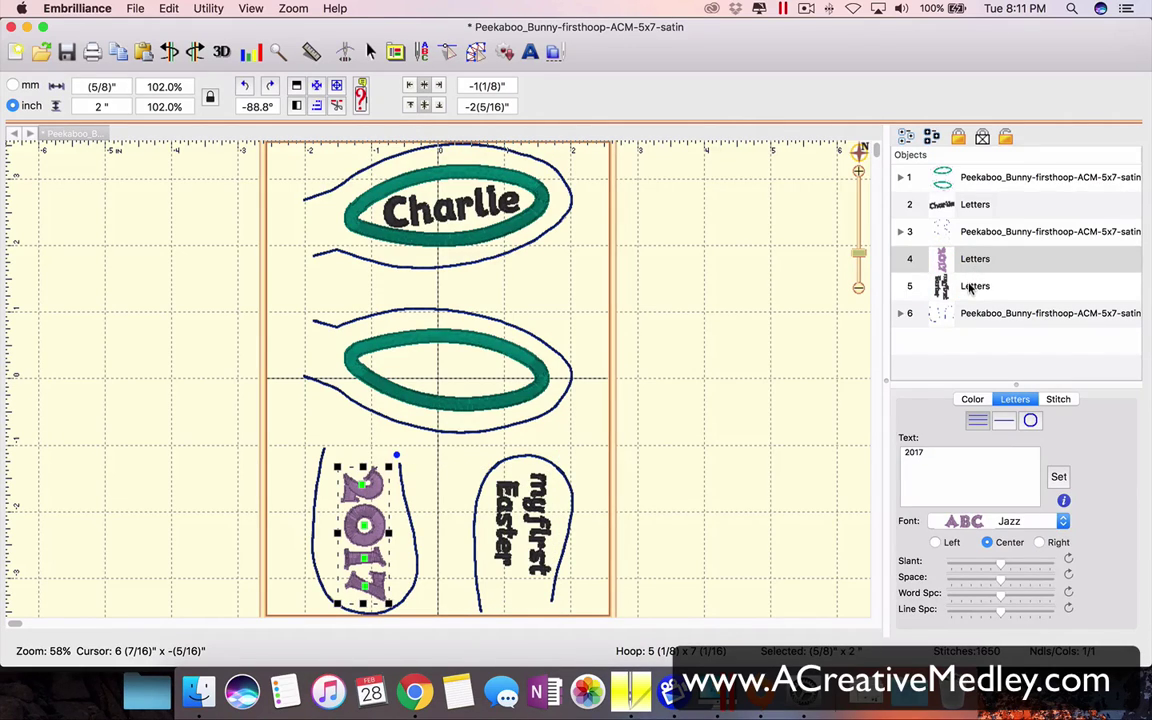
left_click(969, 287, "shift")
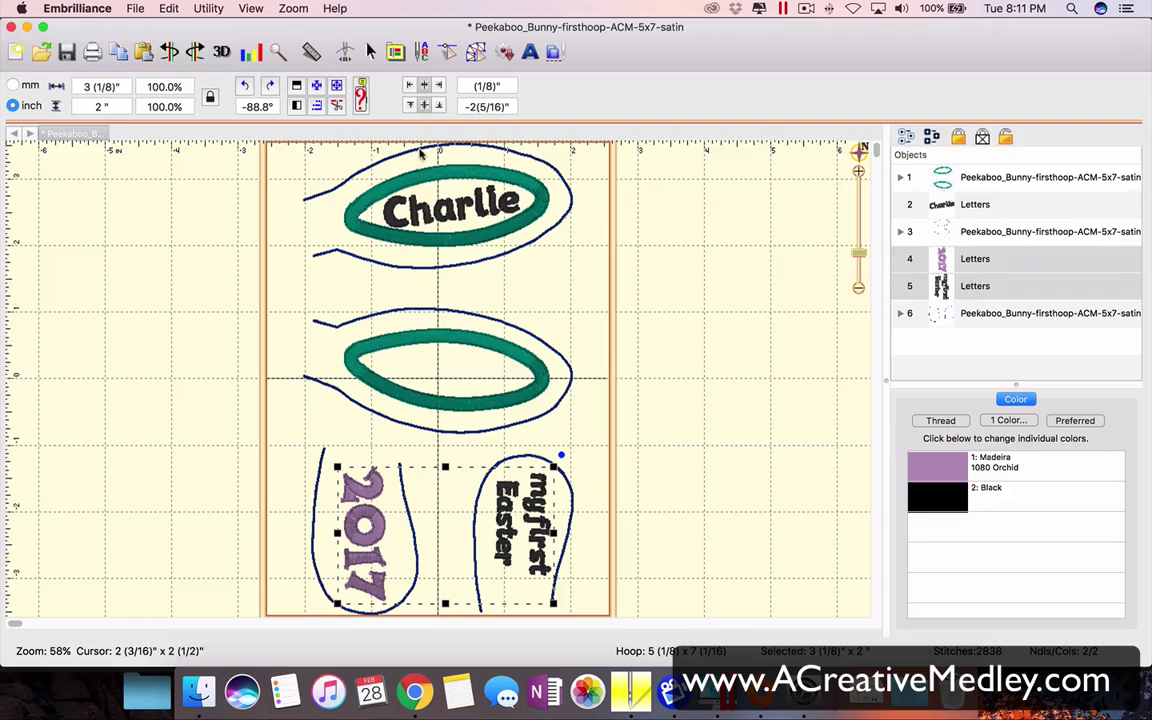
left_click(168, 8)
left_click(180, 58)
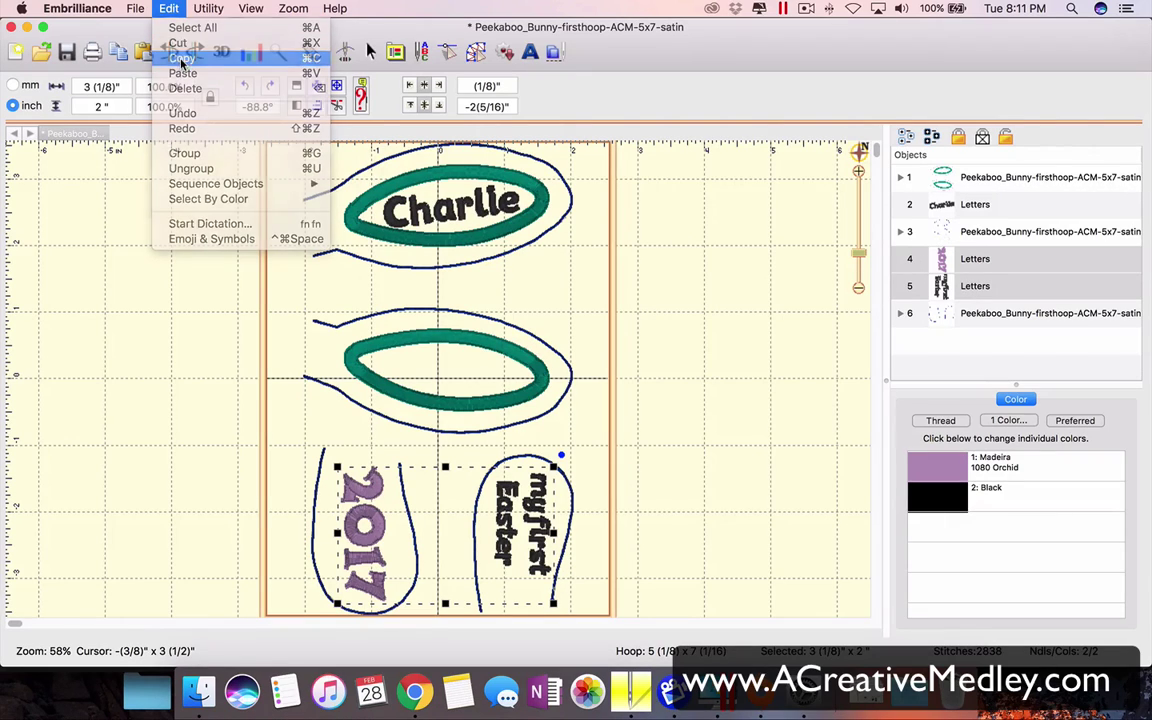
left_click(14, 53)
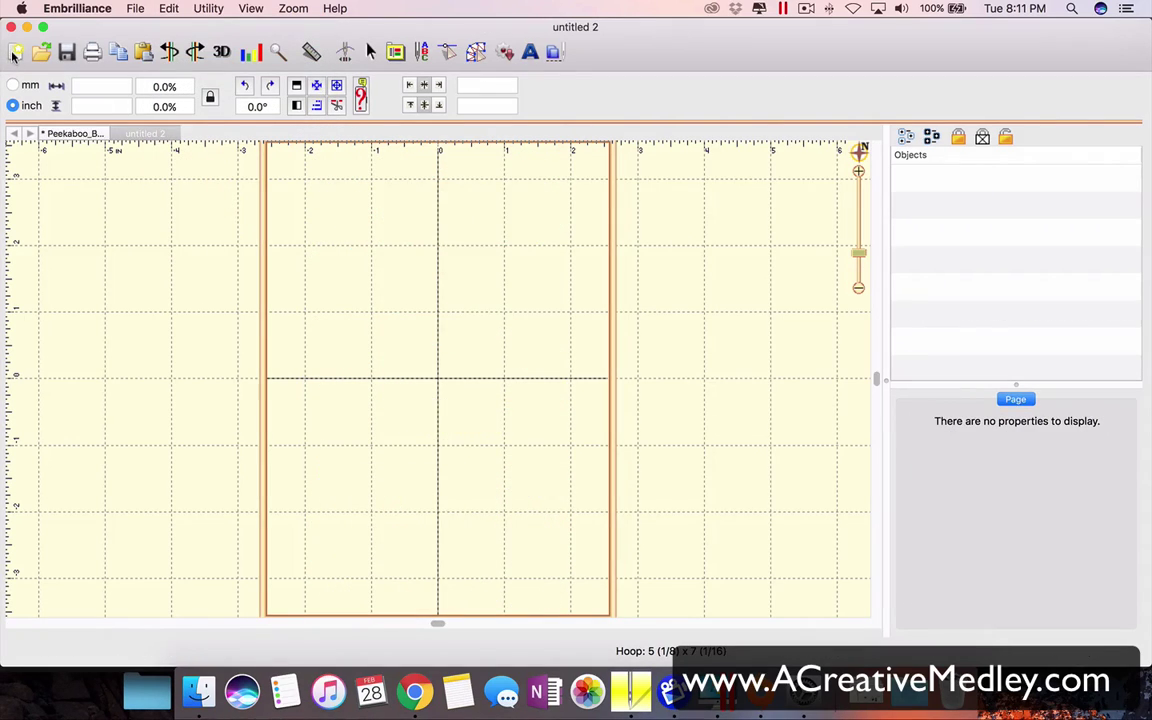
left_click(163, 9)
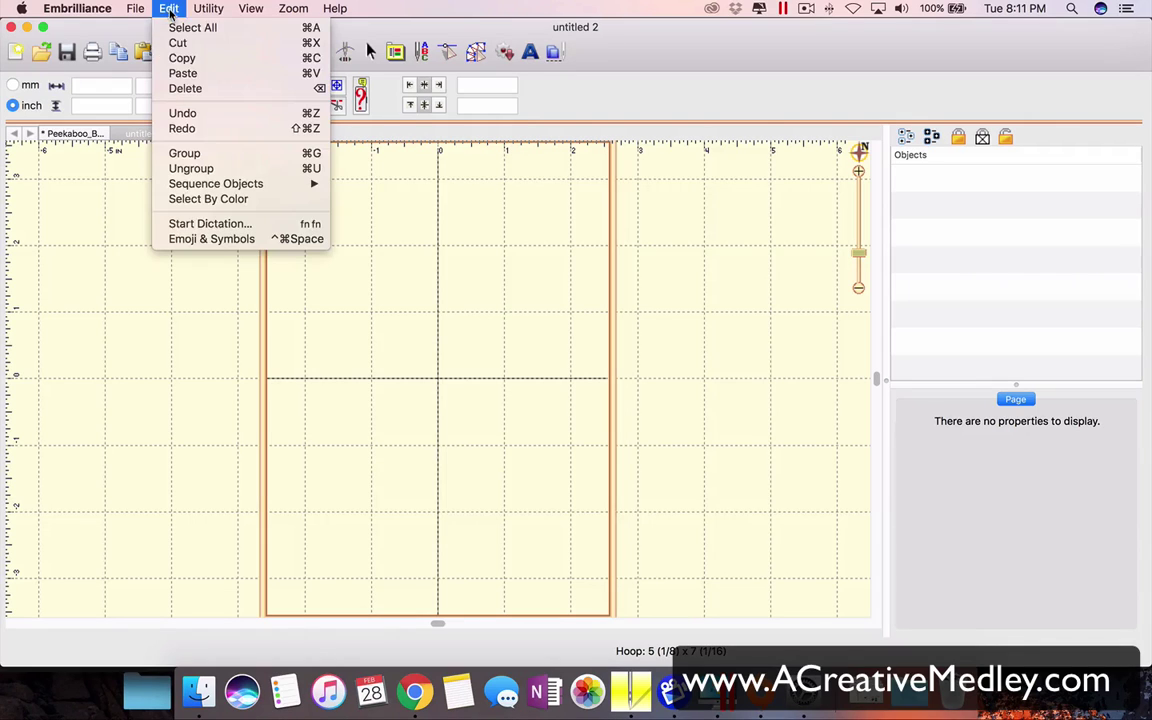
left_click(181, 73)
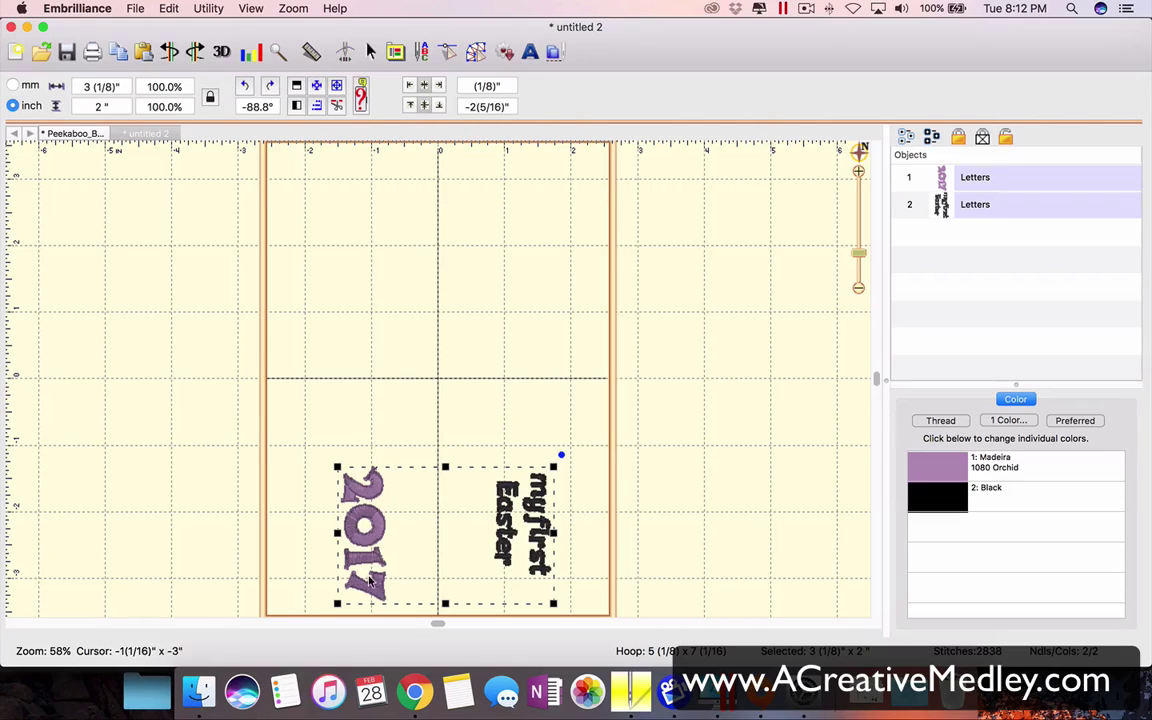
- Add knockdown stitching beneath the two lettering objects in the new design and expand the underlay group
left_click(195, 10)
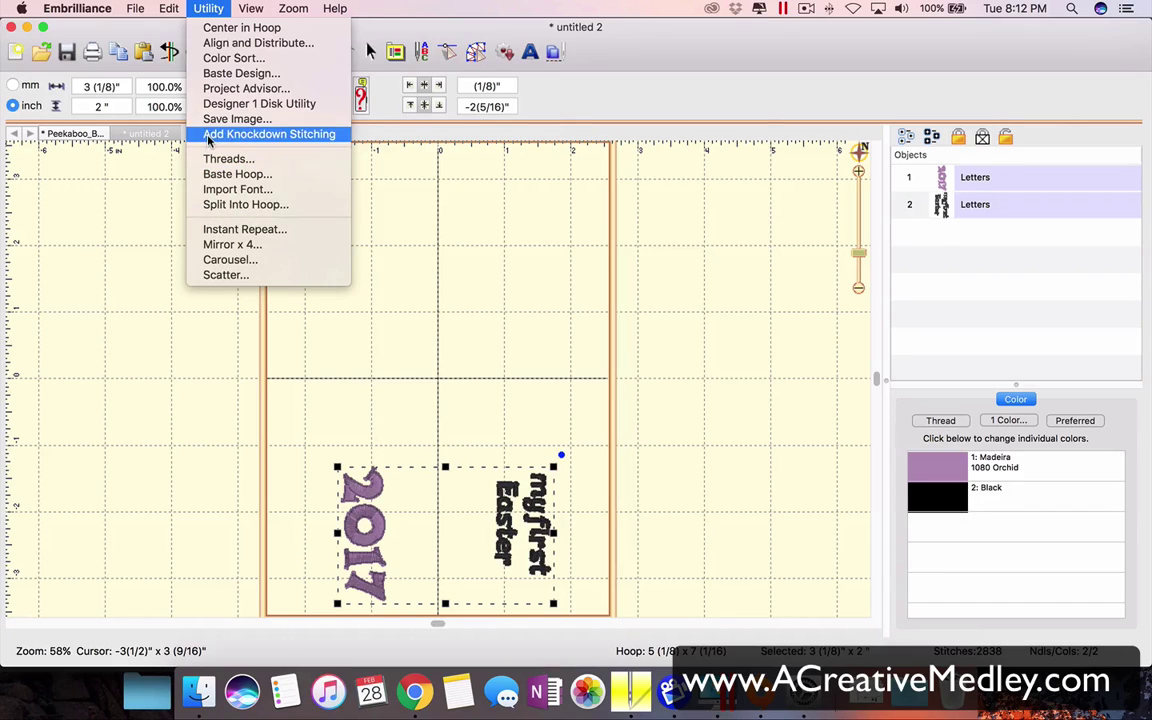
left_click(260, 134)
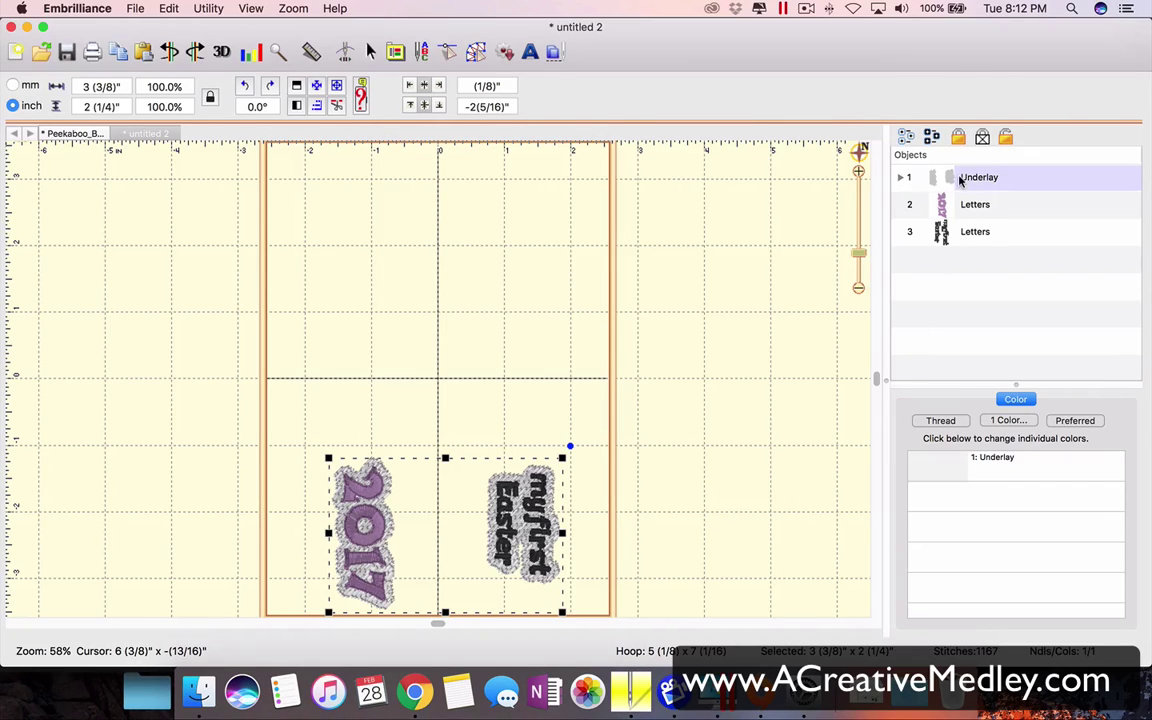
left_click(901, 177)
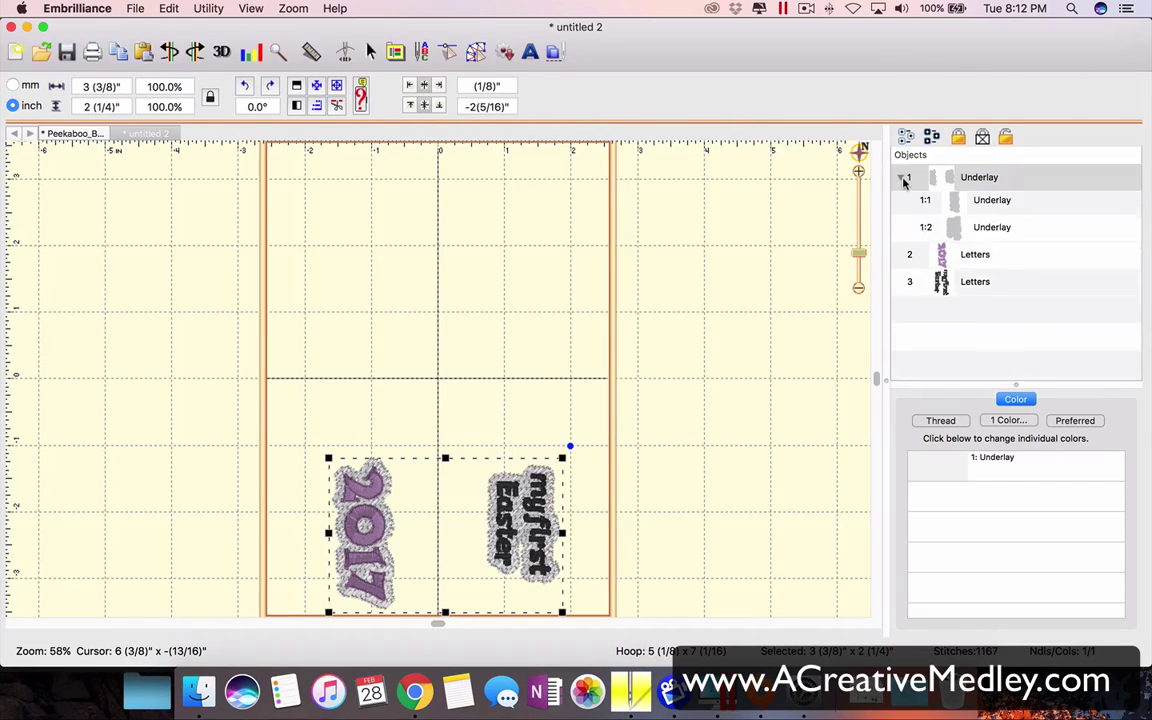
- Copy both knockdown underlay objects from the untitled design and paste them into the Peekaboo Bunny first-hoop design
left_click(959, 204)
left_click(971, 232, "shift")
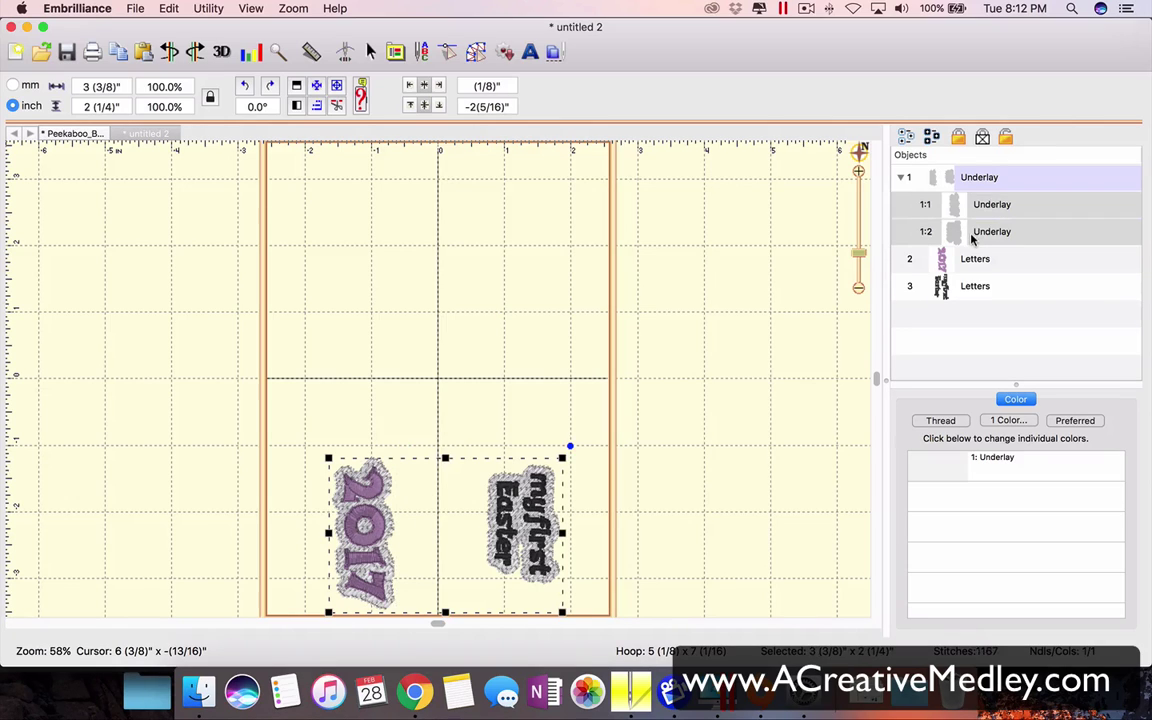
left_click(169, 9)
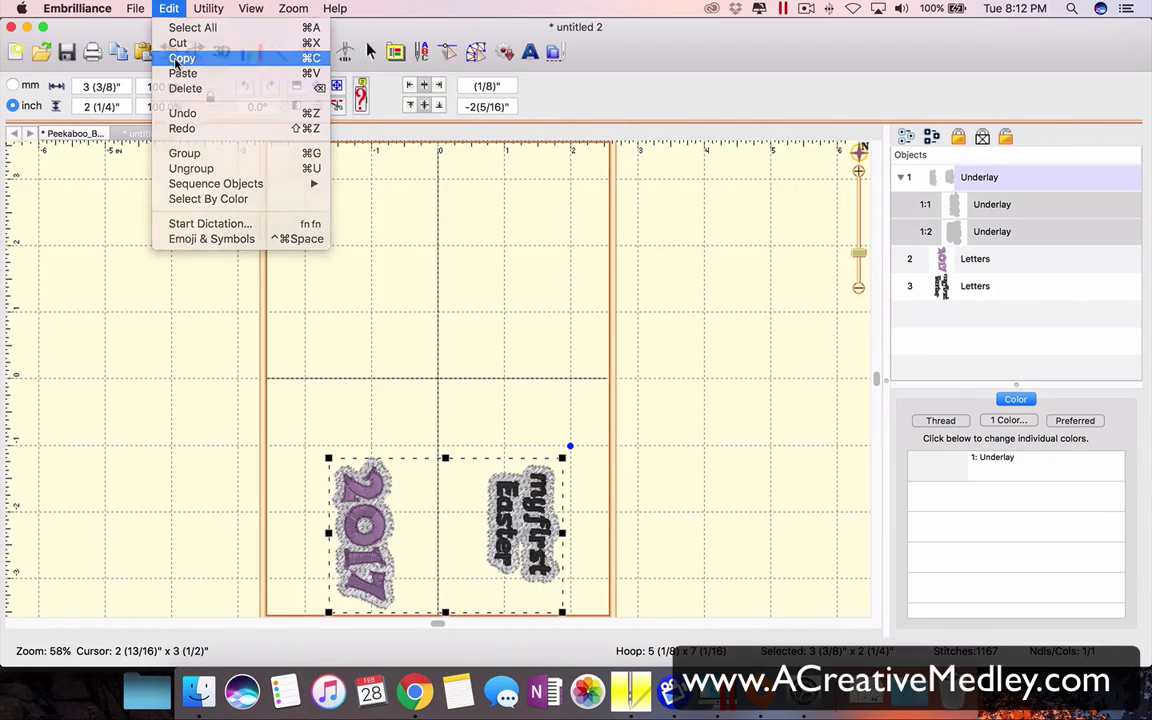
left_click(182, 59)
left_click(80, 133)
key("super+v")
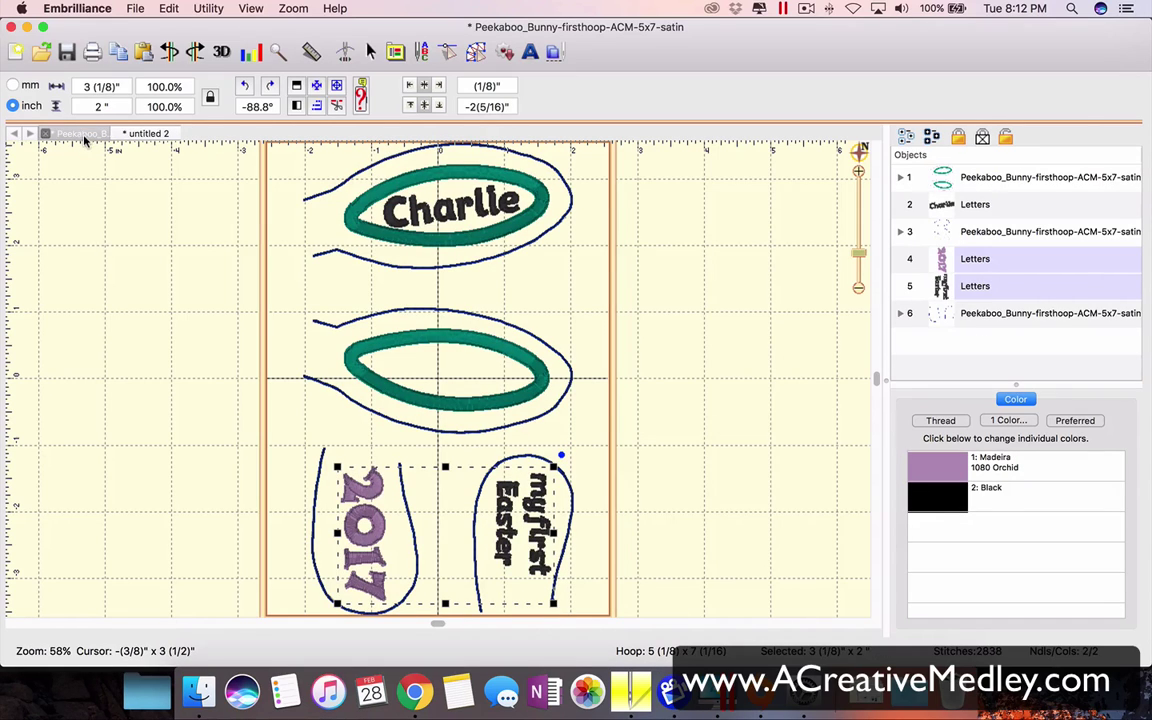
left_click(134, 137)
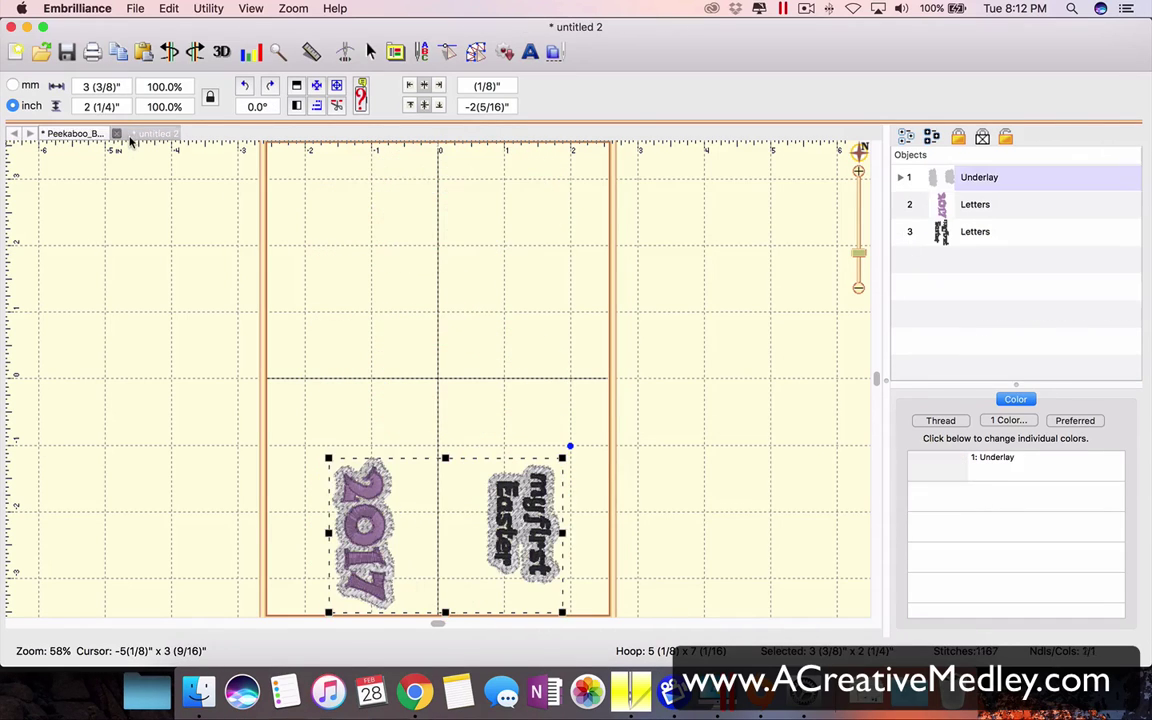
left_click(78, 133)
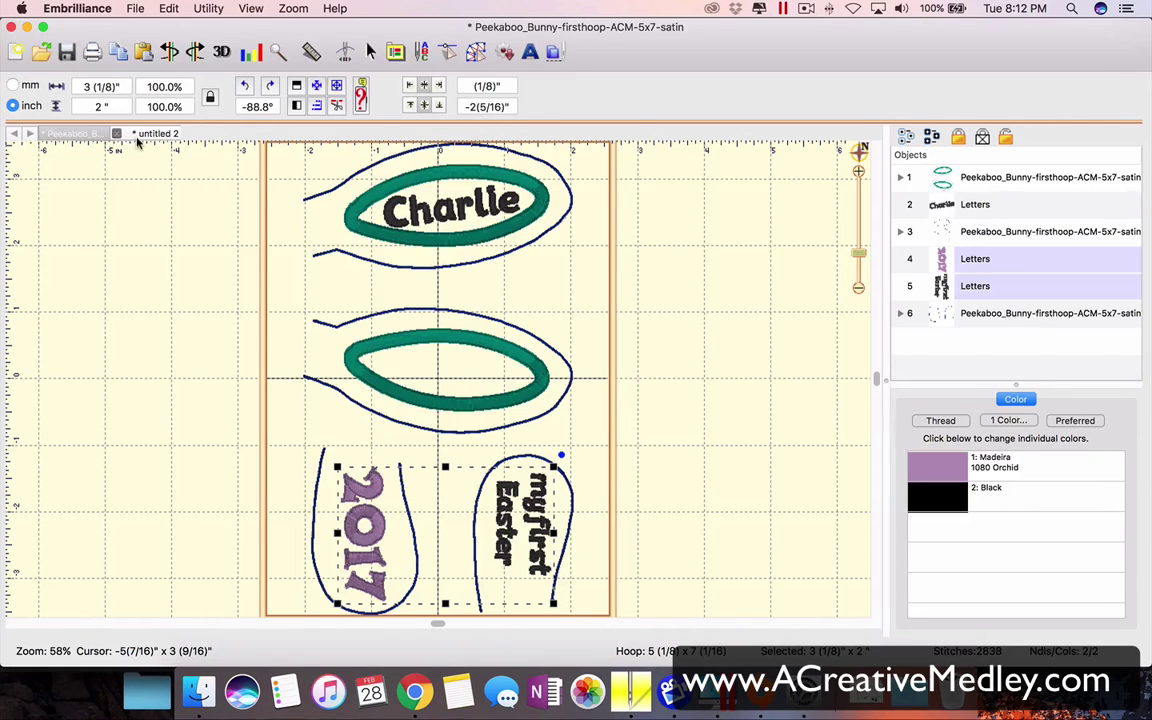
left_click(168, 9)
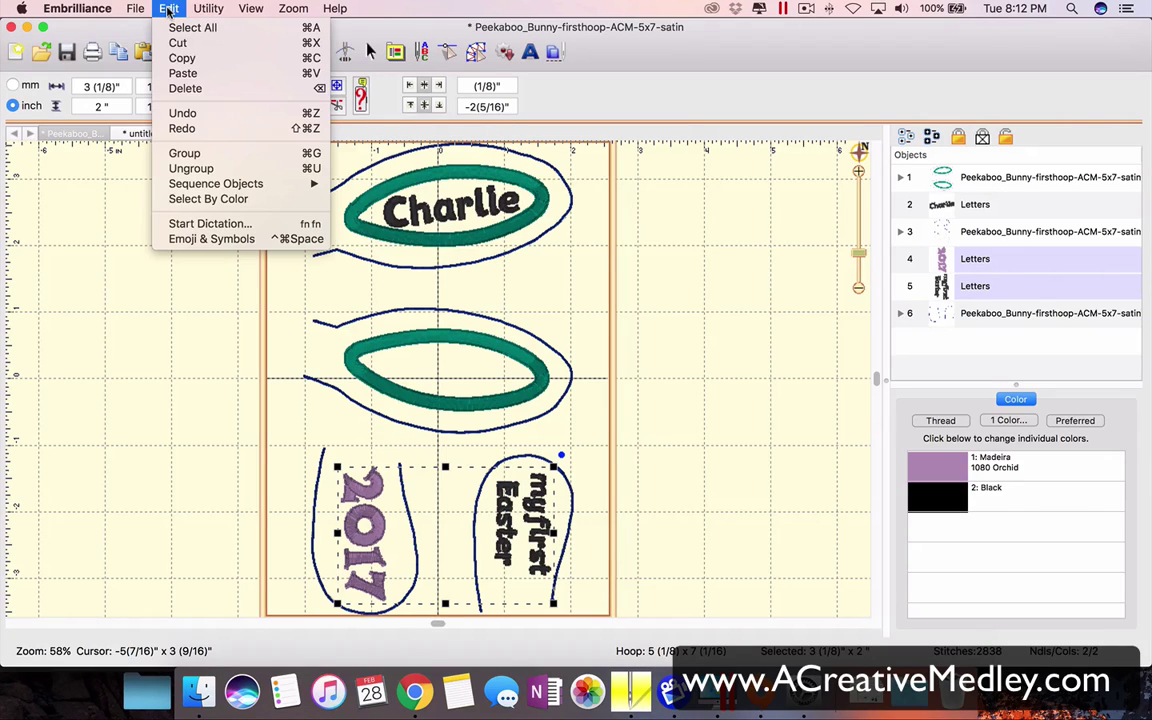
left_click(180, 73)
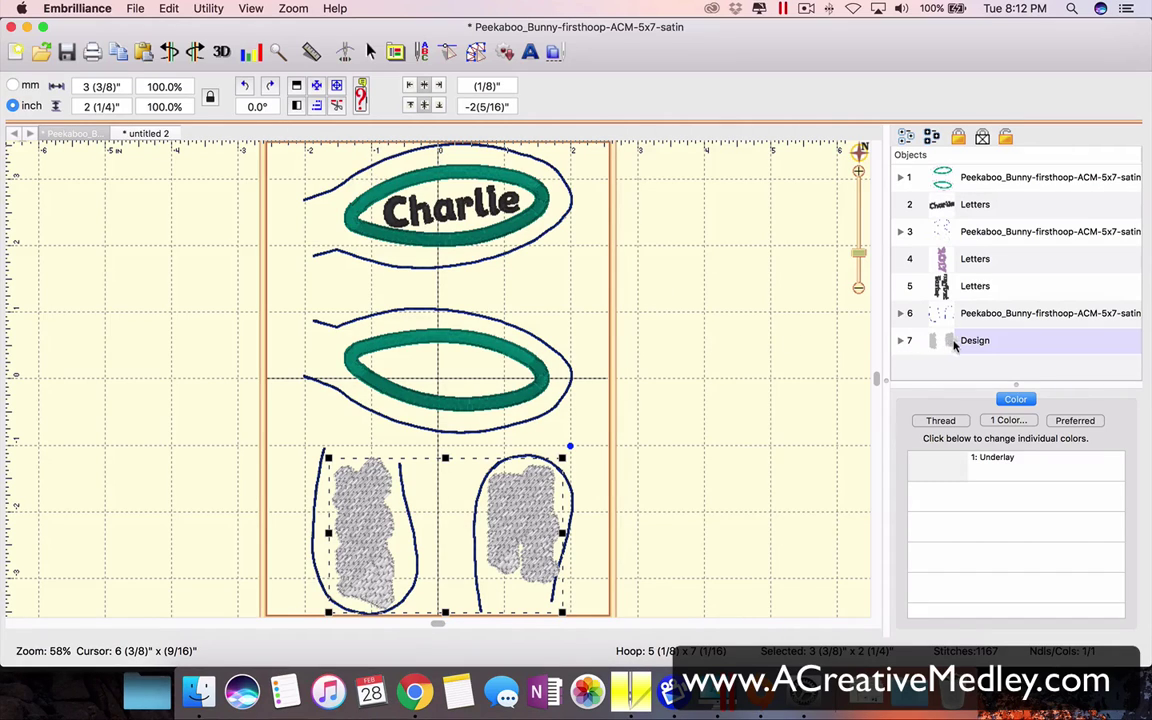
- Move both pasted underlay objects ahead of the 2017 and "my first Easter" lettering, with the Beige layer stitching before them
left_click(900, 340)
scroll(1000, 344, "down", 1)
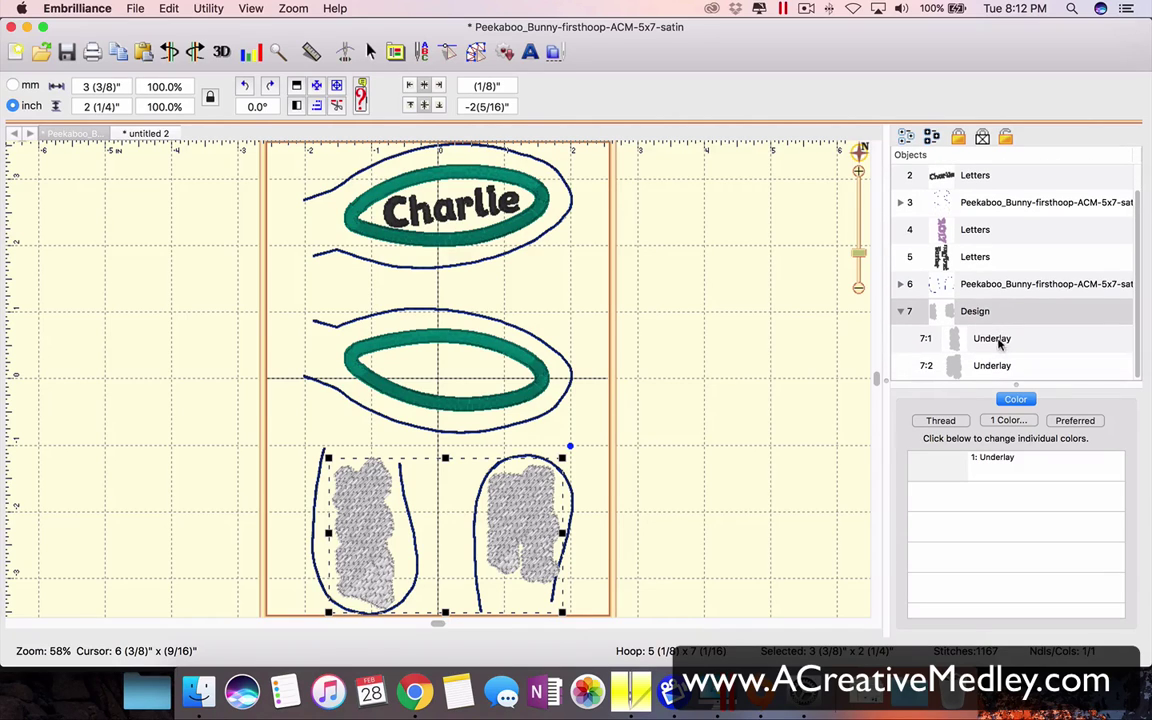
left_click(987, 341)
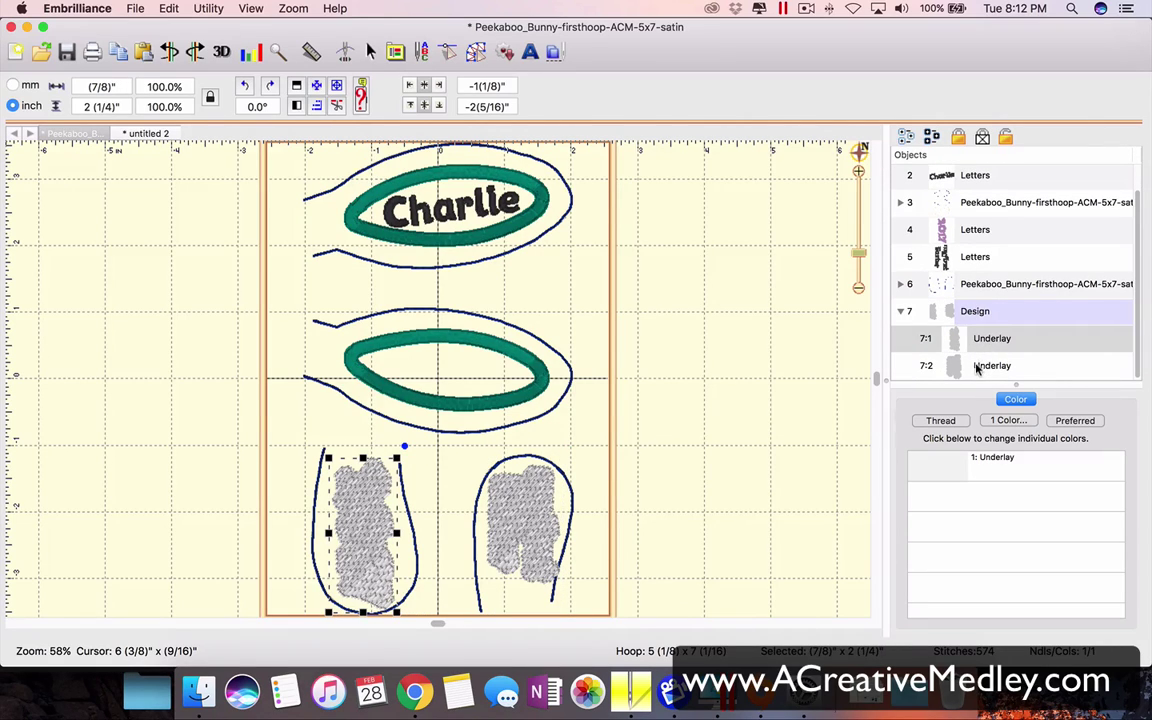
left_click(980, 366, "shift")
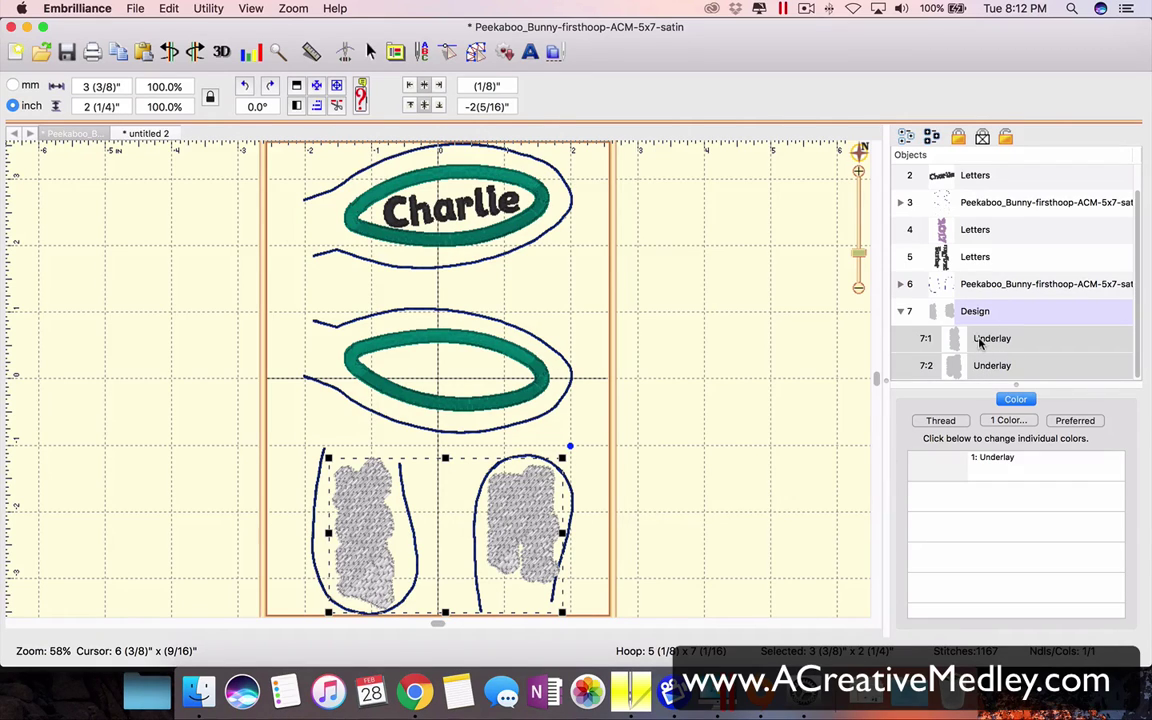
left_click_drag(980, 341, 985, 221)
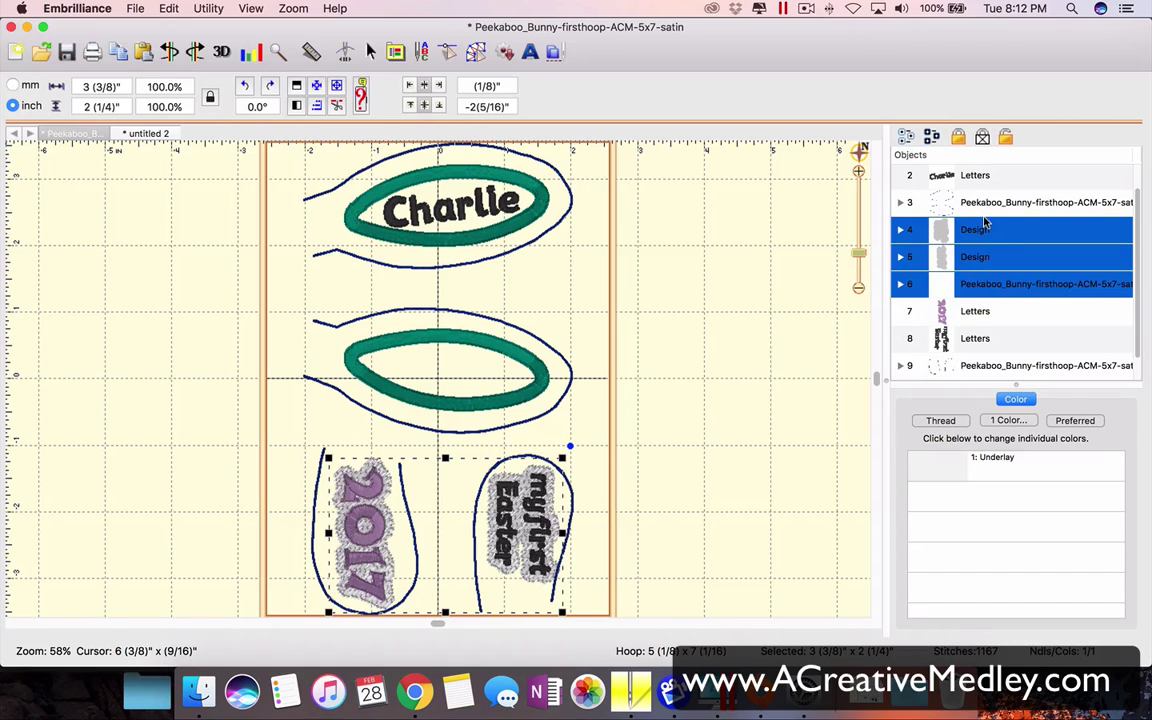
left_click(982, 290)
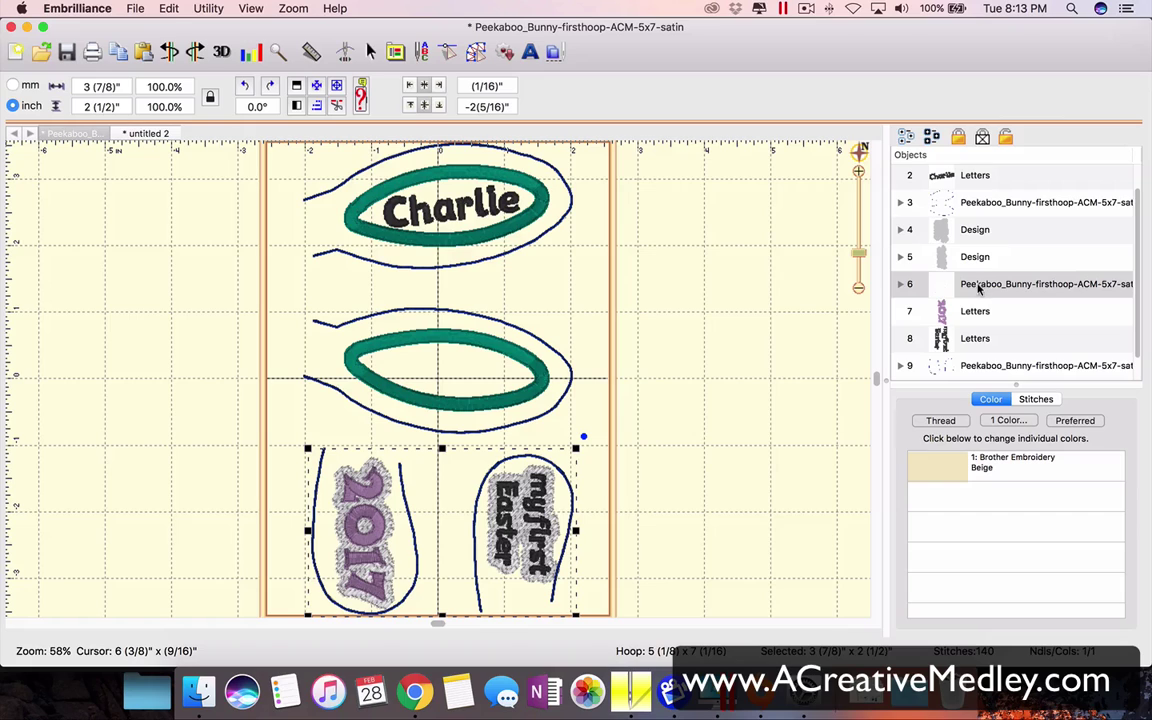
left_click_drag(977, 289, 977, 231)
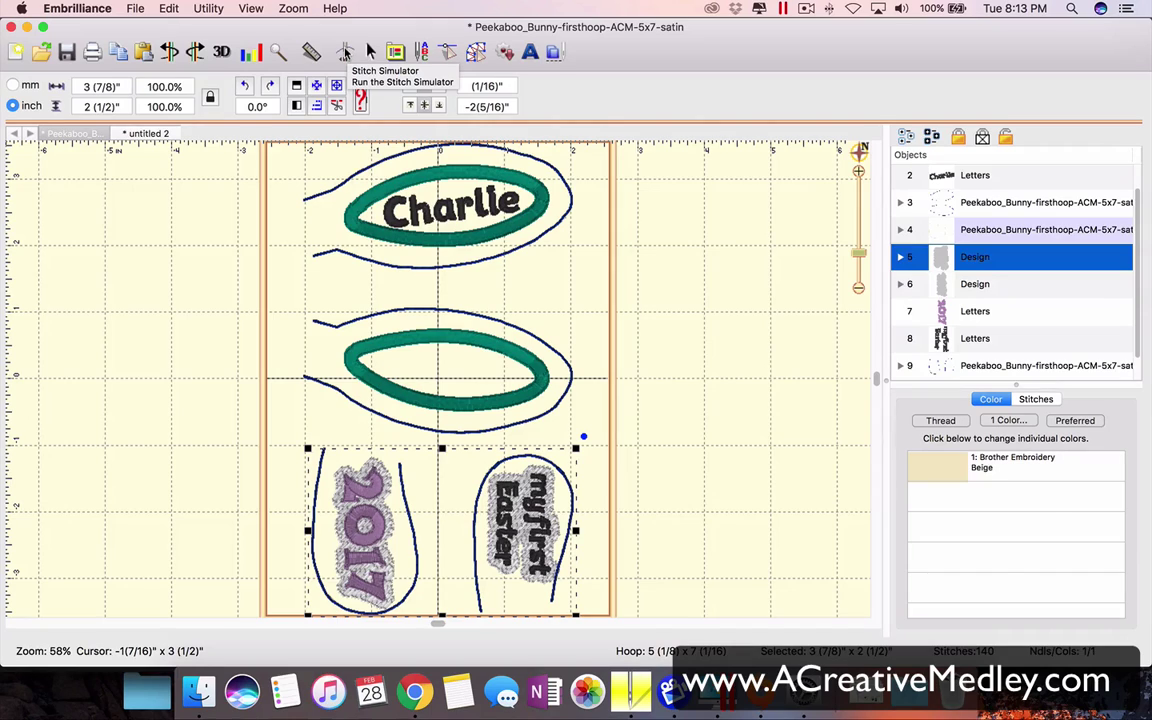
- Run the Stitch Simulator at a faster speed through the whole design to check the stitching order, and exit it
left_click(344, 52)
left_click(46, 81)
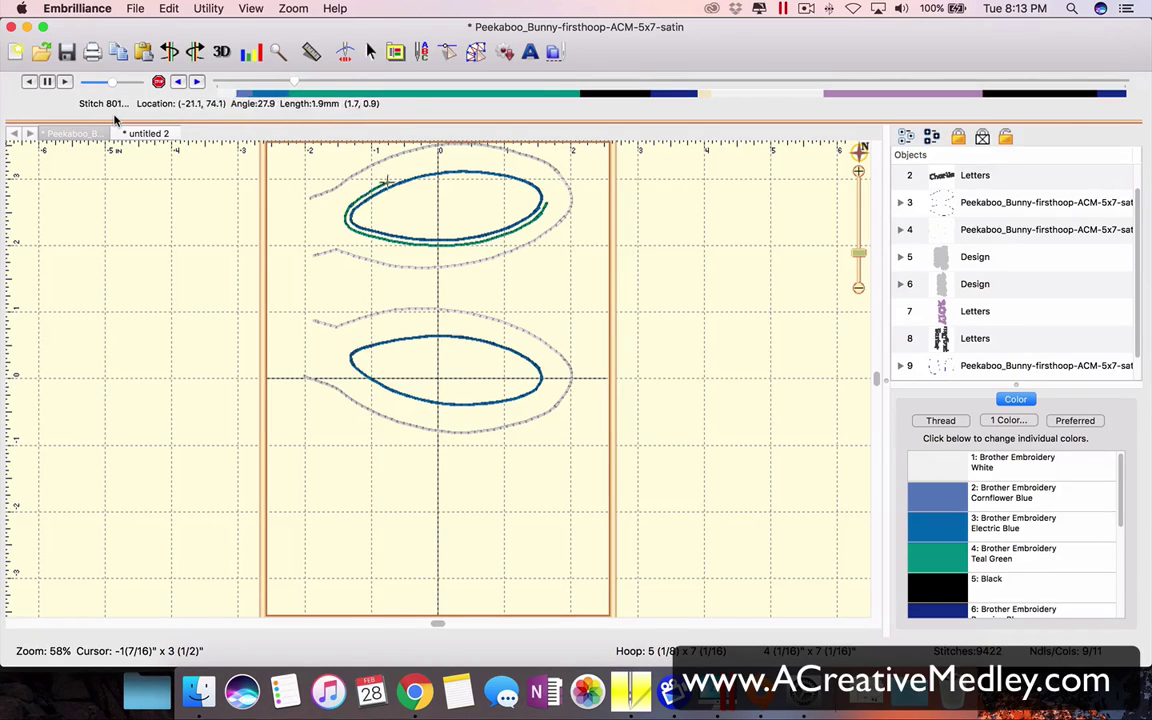
left_click_drag(120, 88, 132, 88)
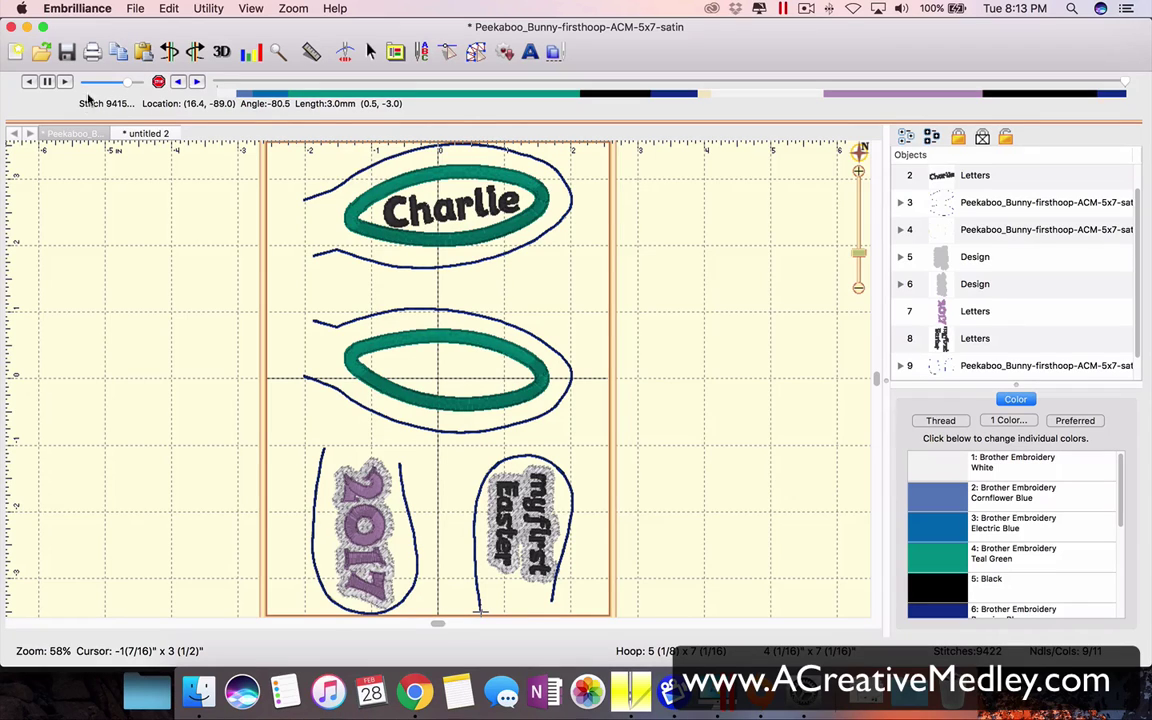
left_click(345, 52)
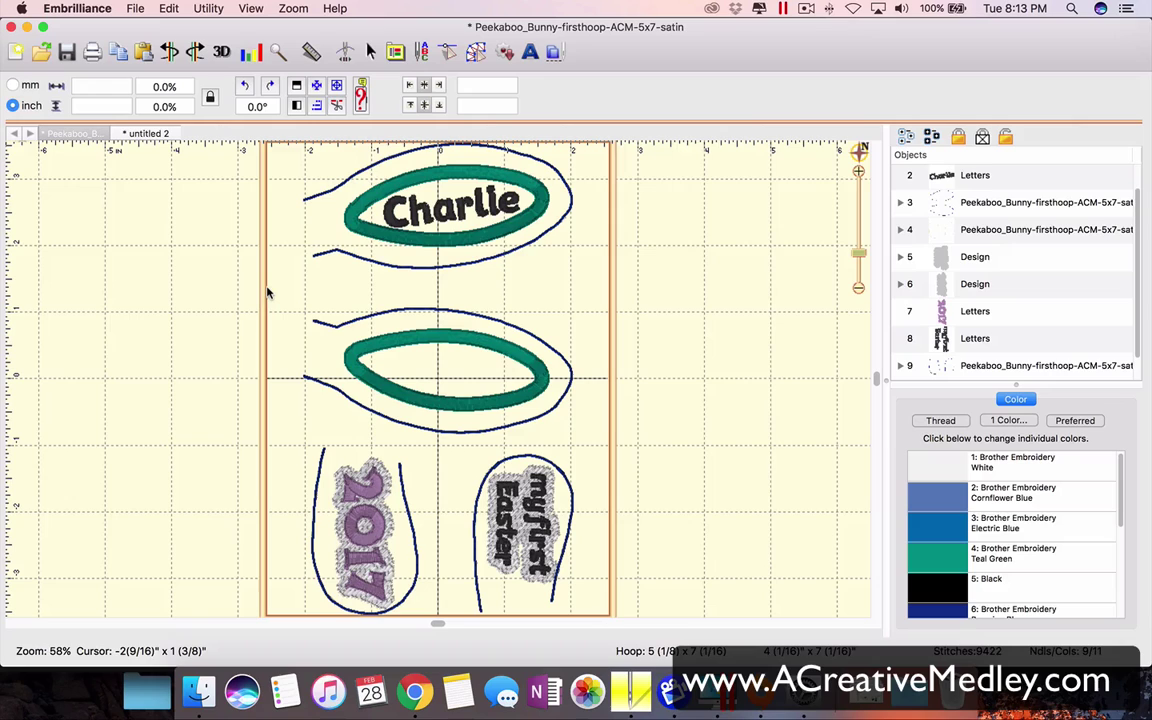
- Save the stitch and working files as charliebunnyfirsthoop in the Dropbox folder, using the EXP format
left_click(133, 9)
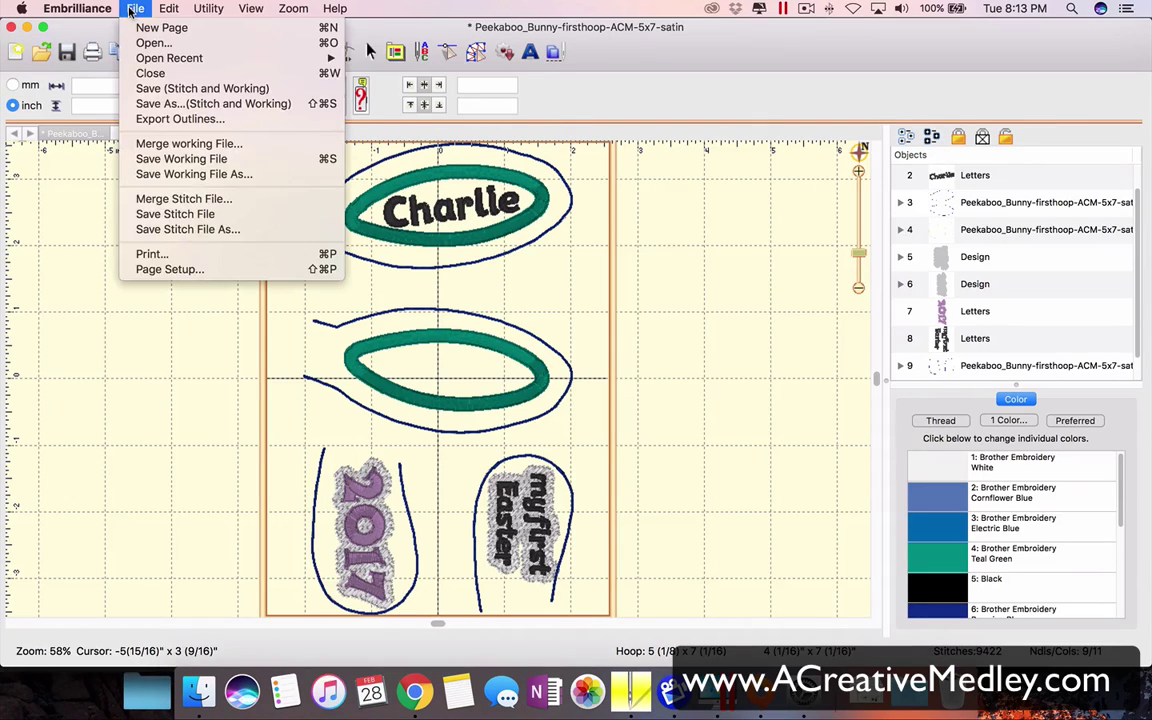
left_click(145, 104)
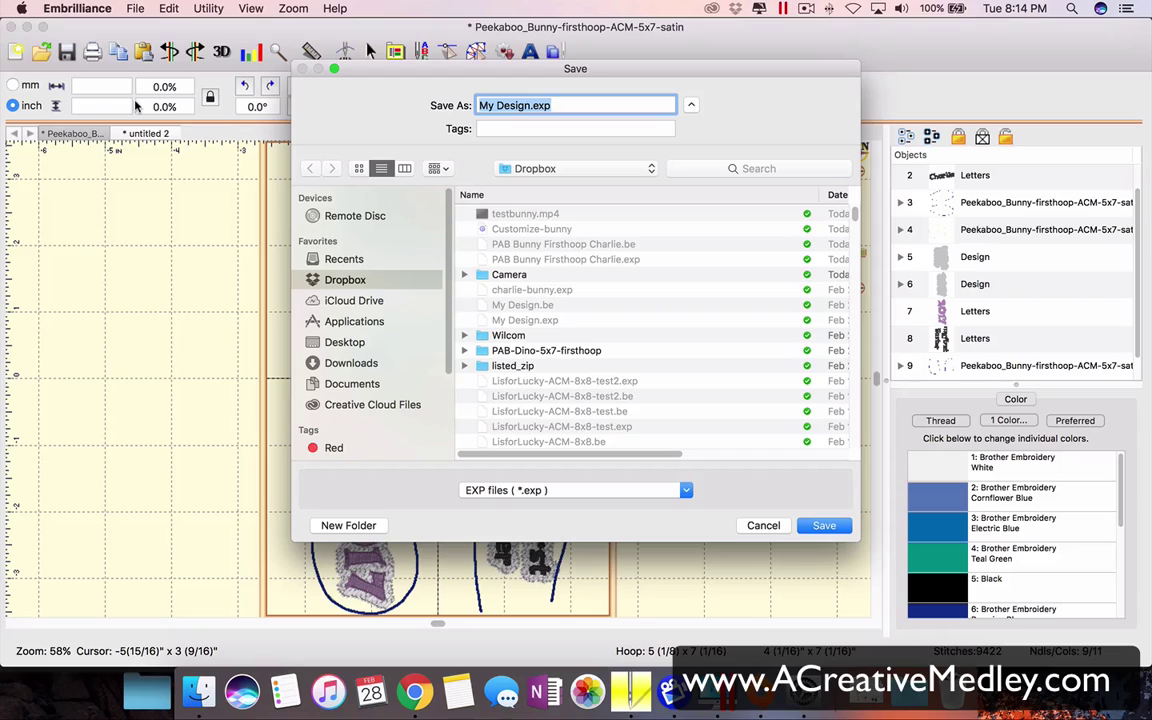
type("charliebunnyfirsthoop")
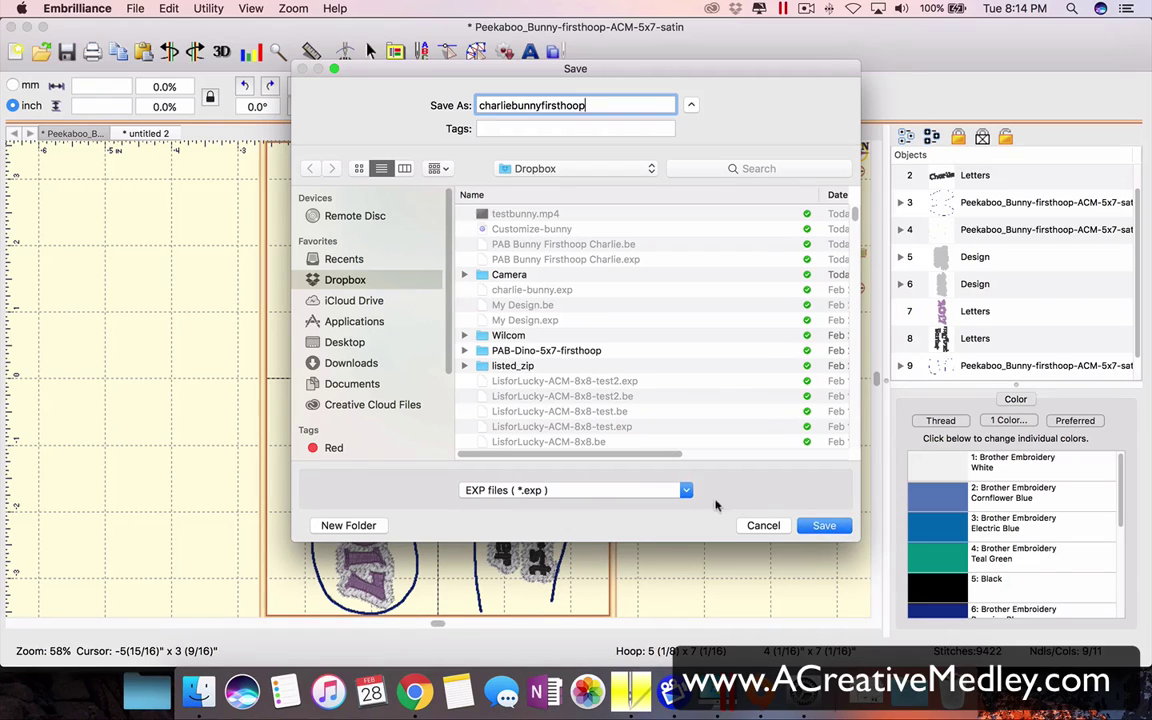
left_click(685, 490)
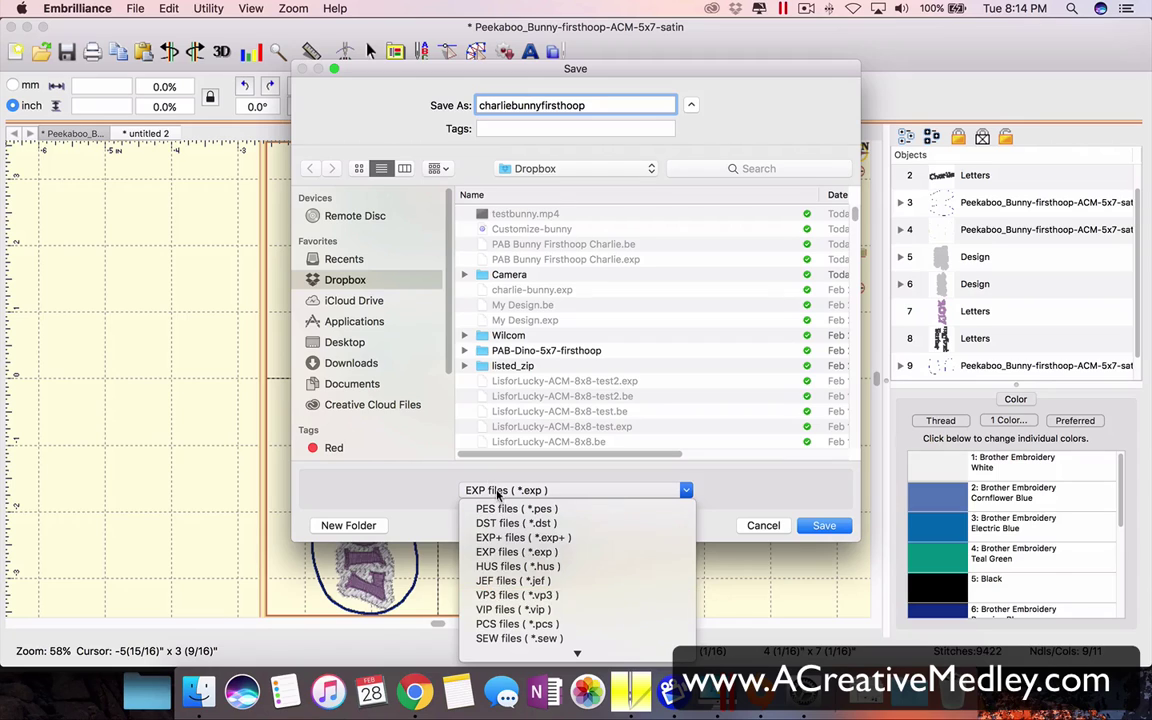
left_click(454, 447)
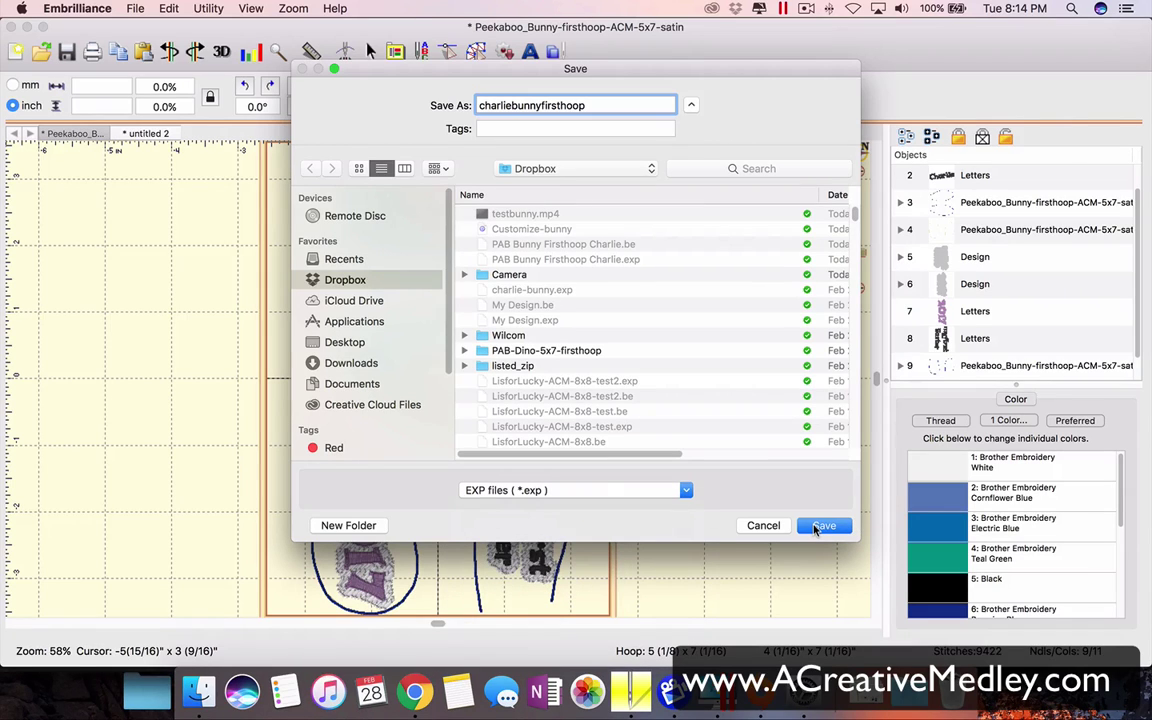
left_click(820, 526)
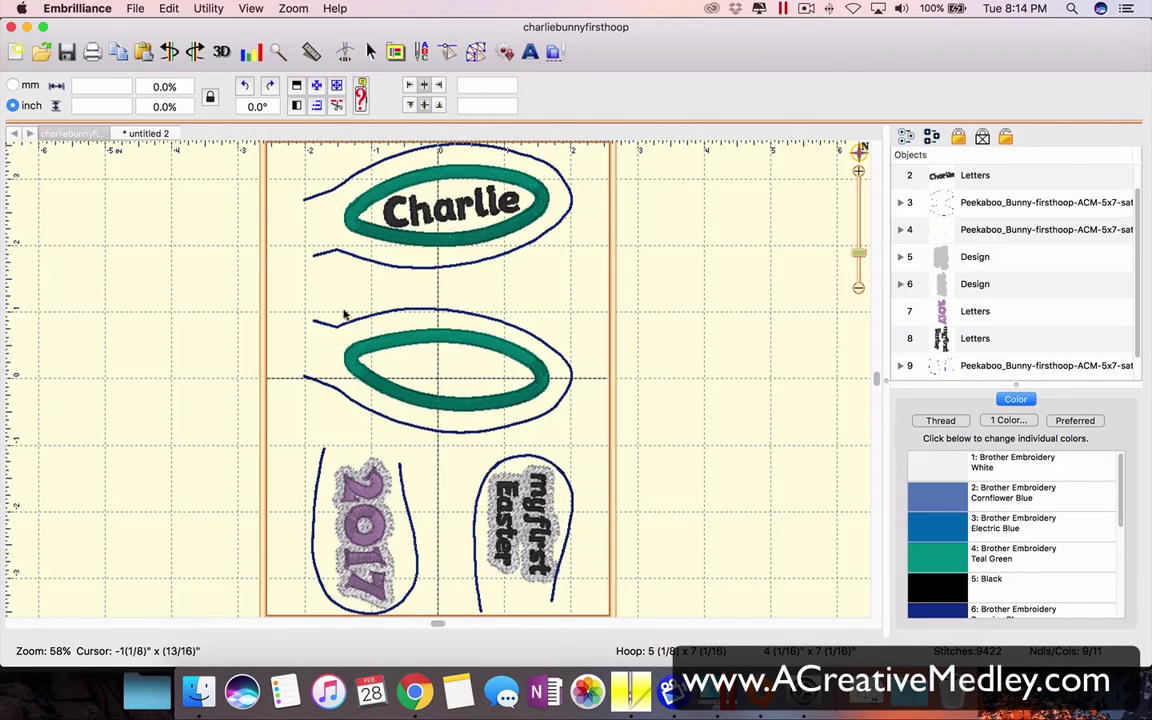